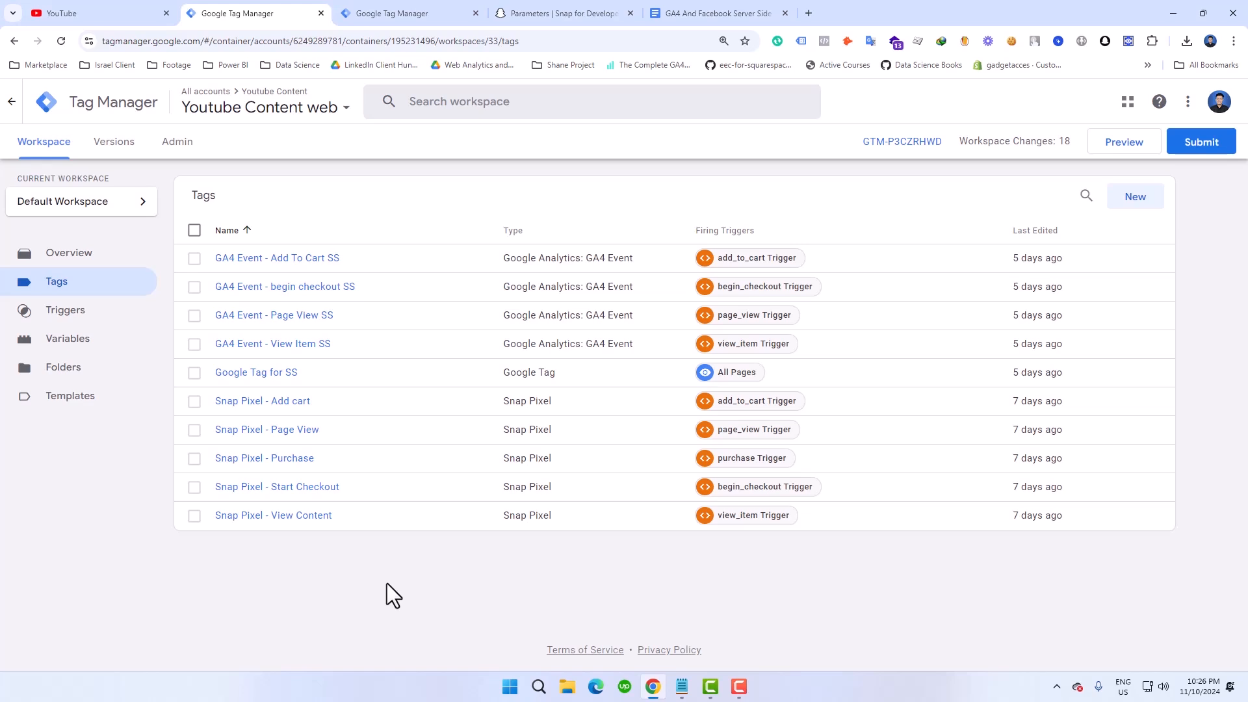
# Review the web container's built-in and user-defined variables down to zip_code
pyautogui.click(114, 349)
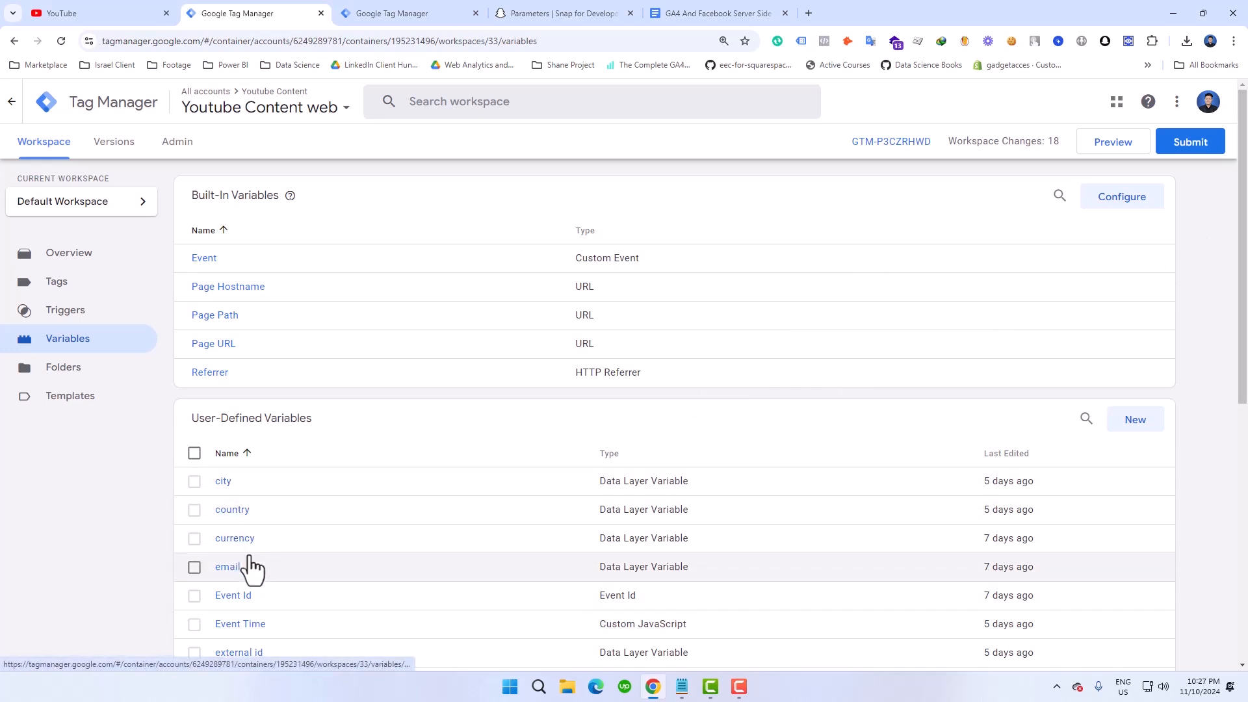
pyautogui.scroll(-4, 249, 569)
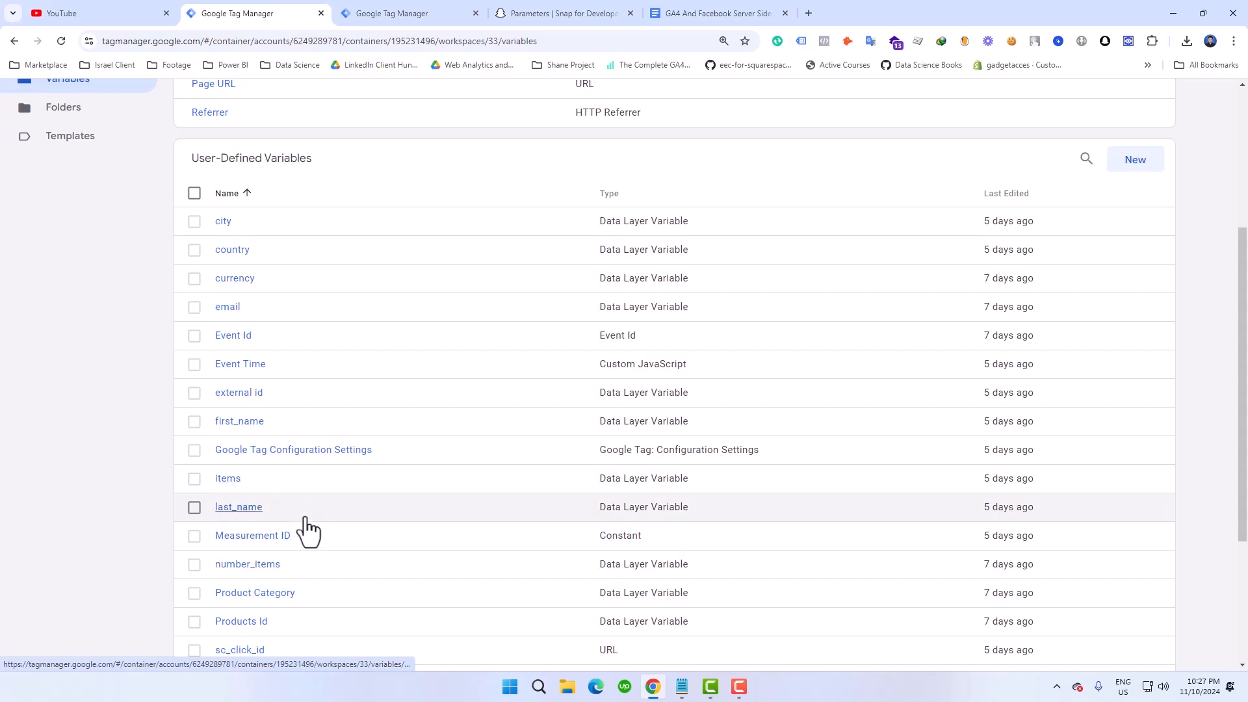
pyautogui.scroll(-3, 289, 526)
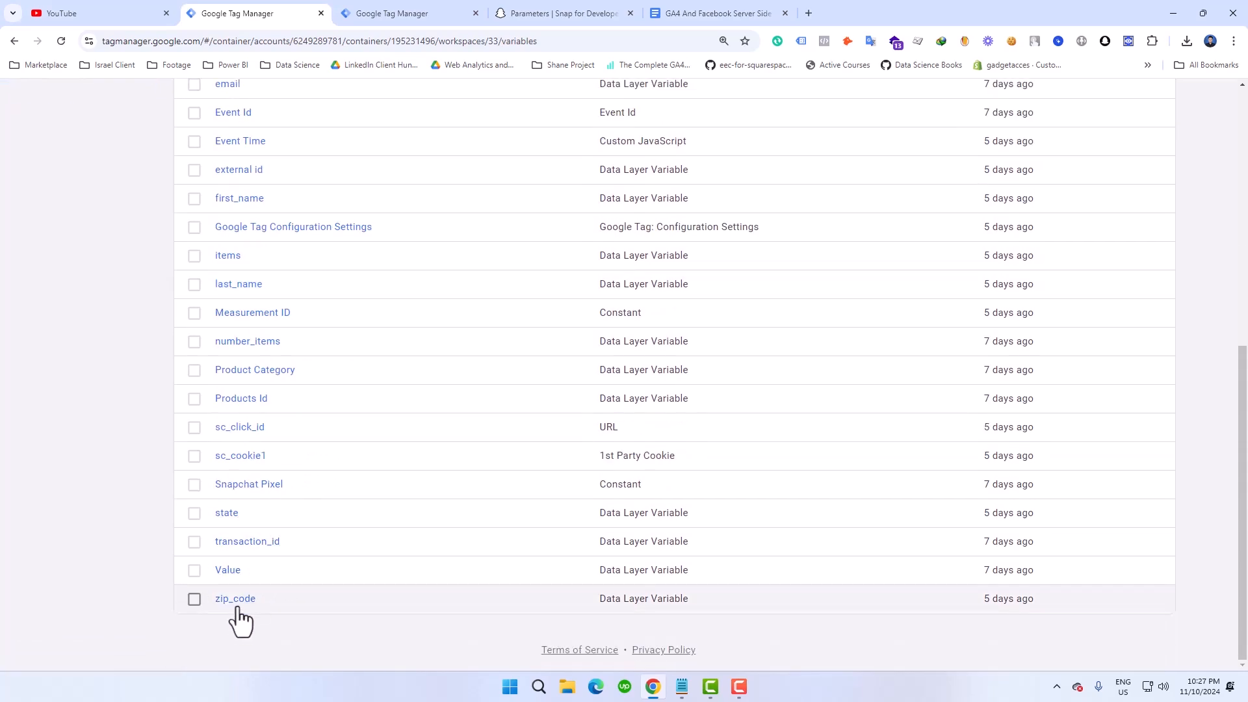
pyautogui.scroll(4, 429, 533)
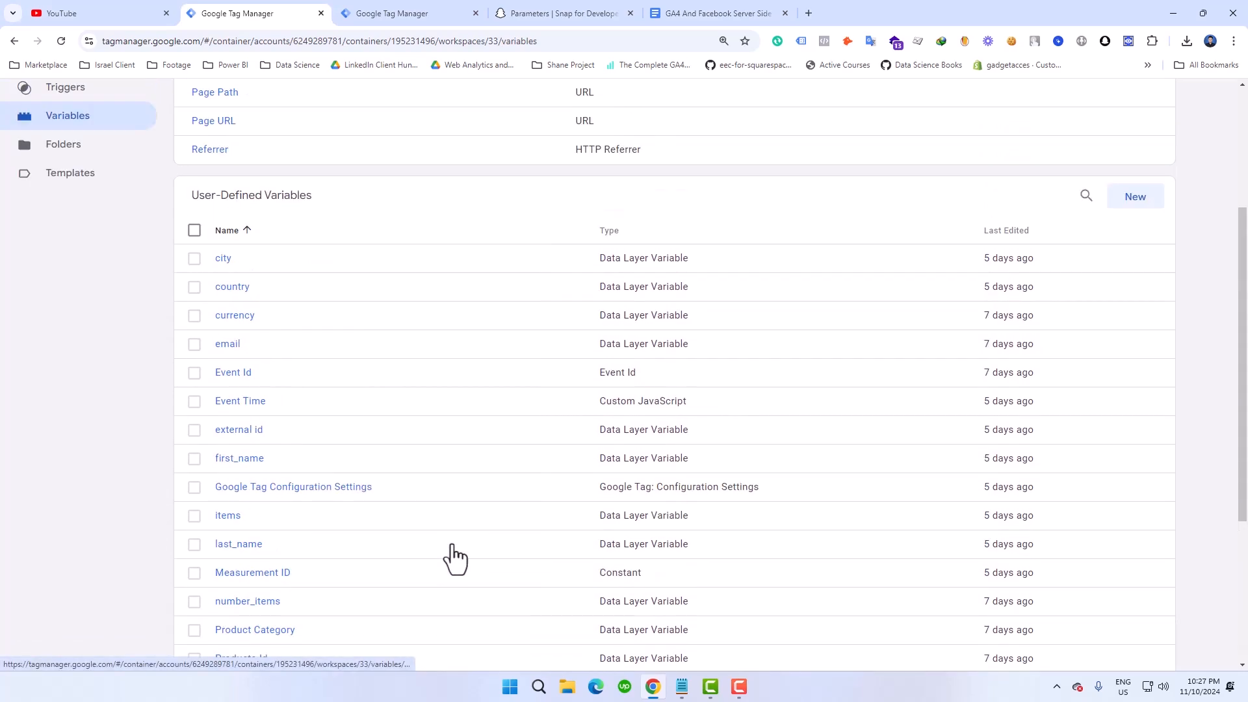
pyautogui.scroll(3, 455, 559)
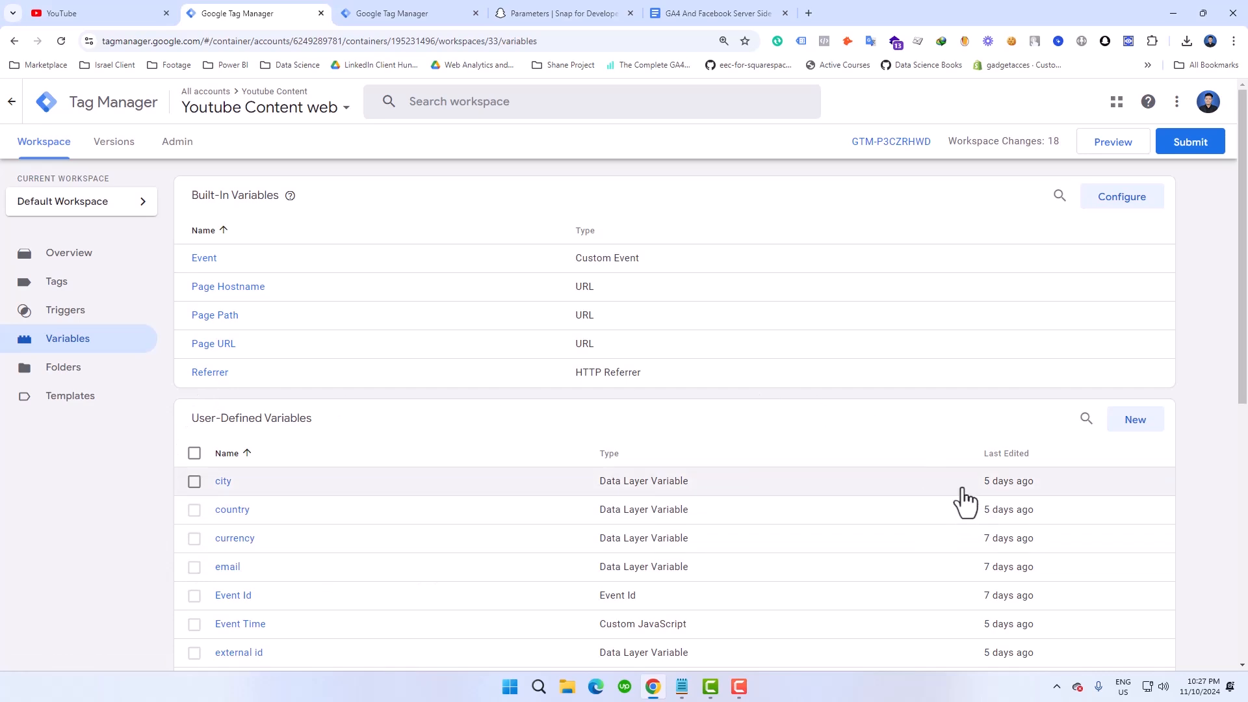
# Open the GA4 Event - begin checkout SS tag and make a copy of it
pyautogui.click(86, 287)
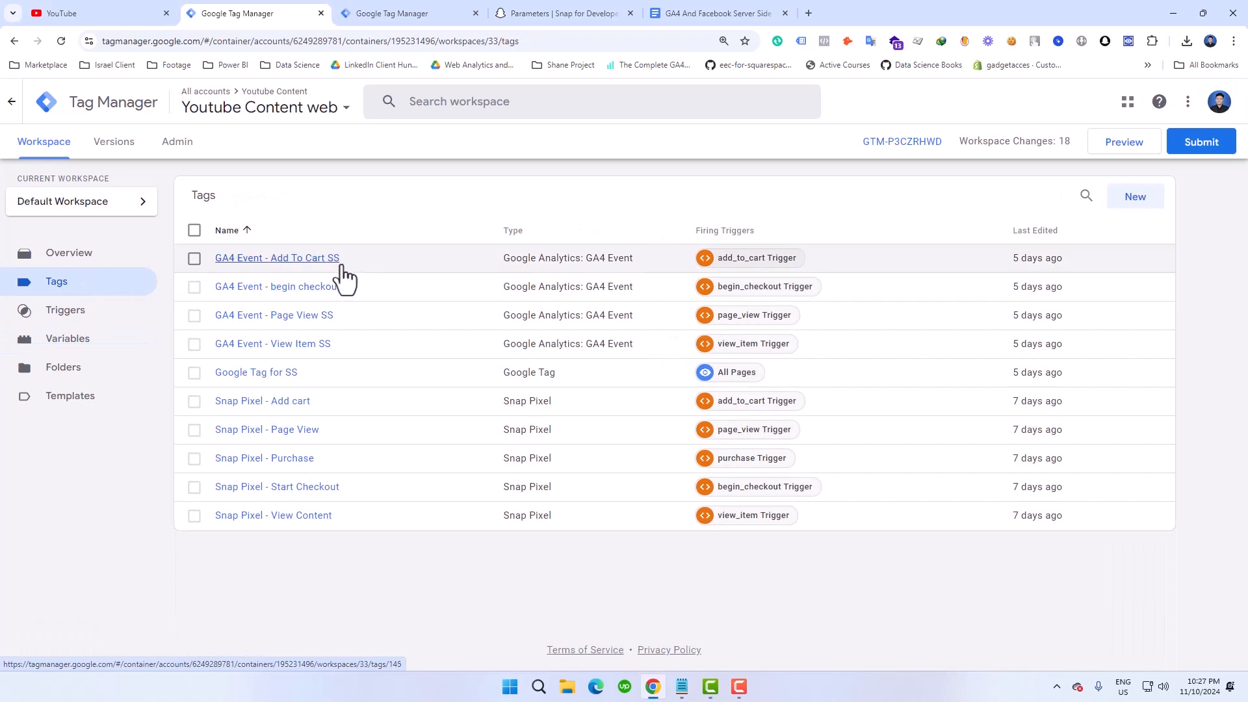
pyautogui.click(324, 289)
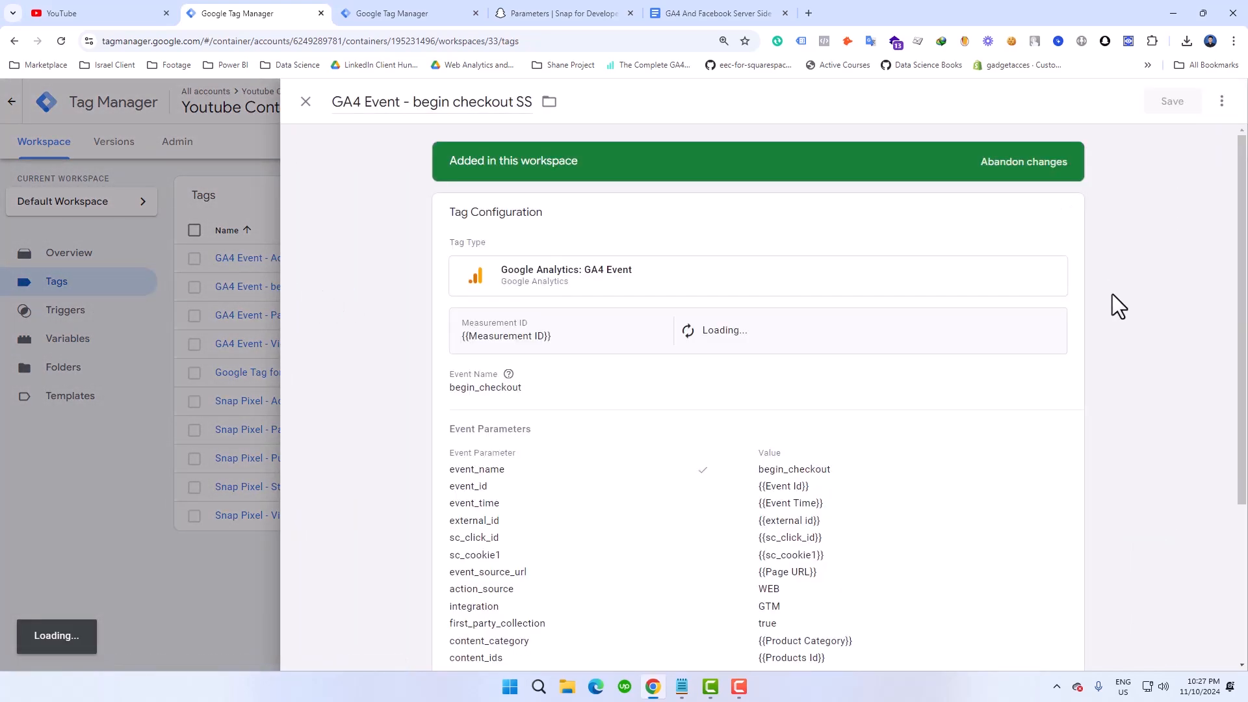
pyautogui.scroll(-3, 930, 299)
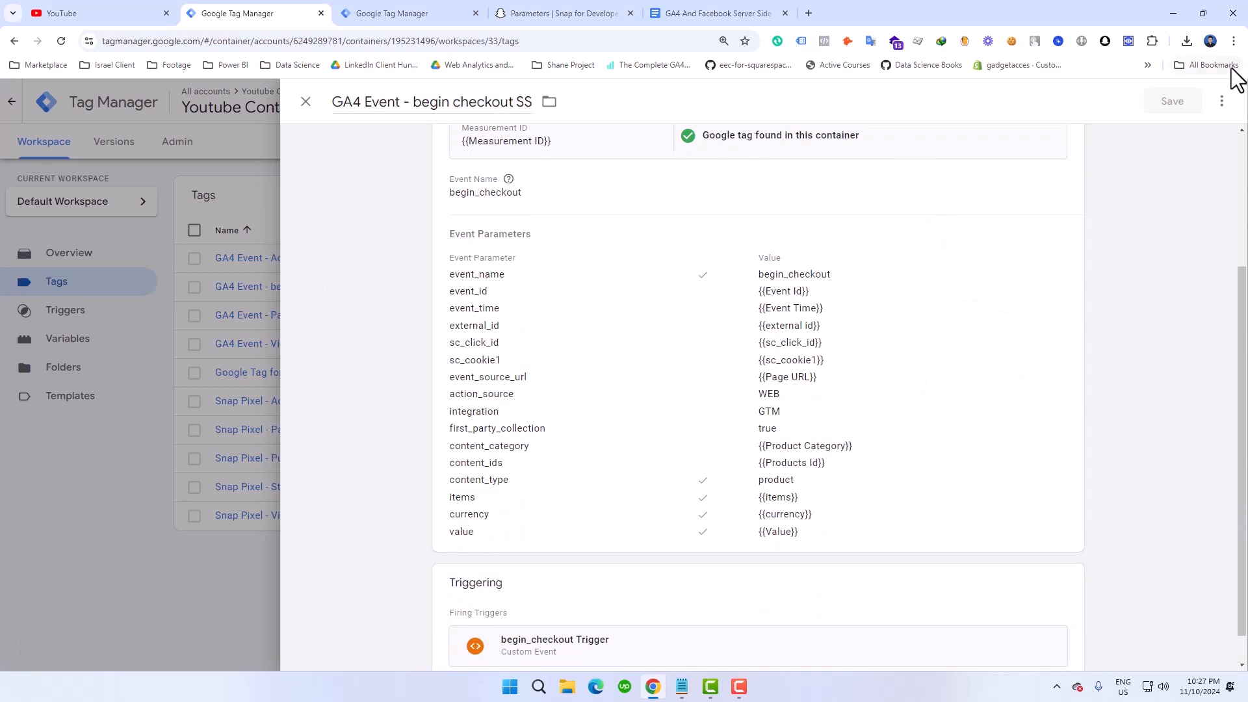
pyautogui.click(1221, 102)
pyautogui.click(1200, 138)
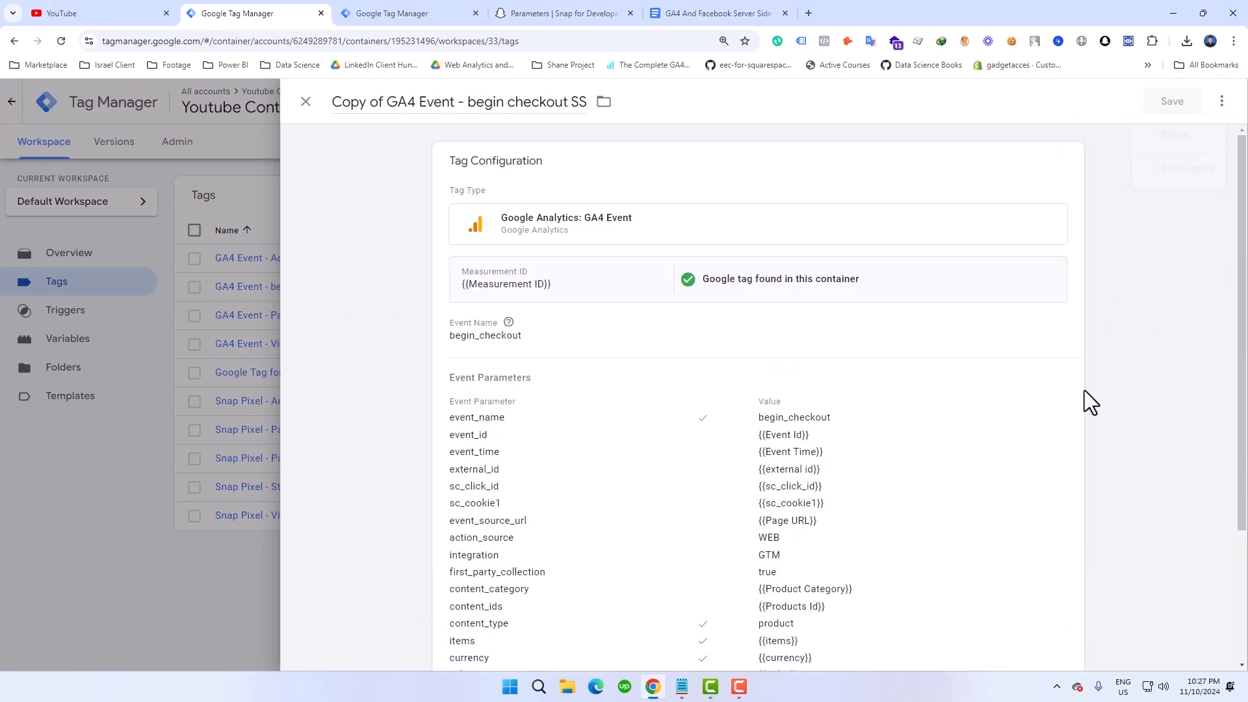
# Replace the copied tag's begin_checkout Trigger with the purchase Trigger
pyautogui.scroll(-5, 1034, 455)
pyautogui.click(1068, 549)
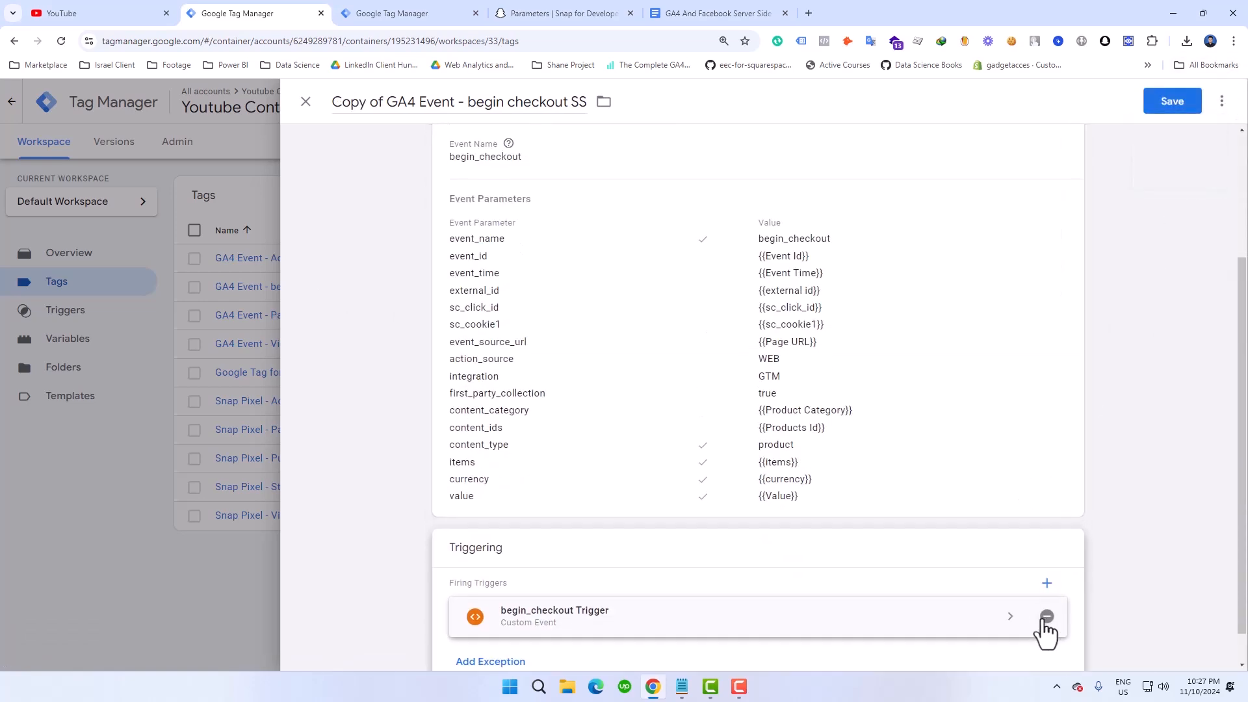
pyautogui.click(1045, 632)
pyautogui.click(1036, 630)
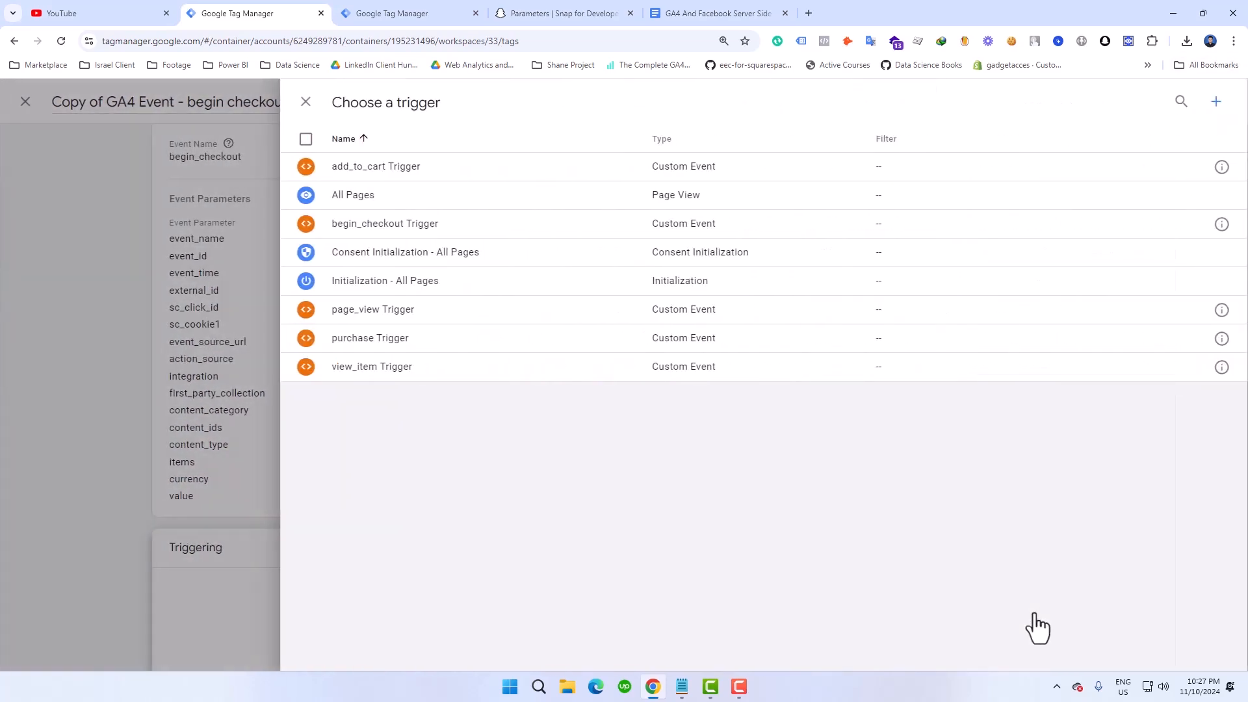
pyautogui.click(519, 343)
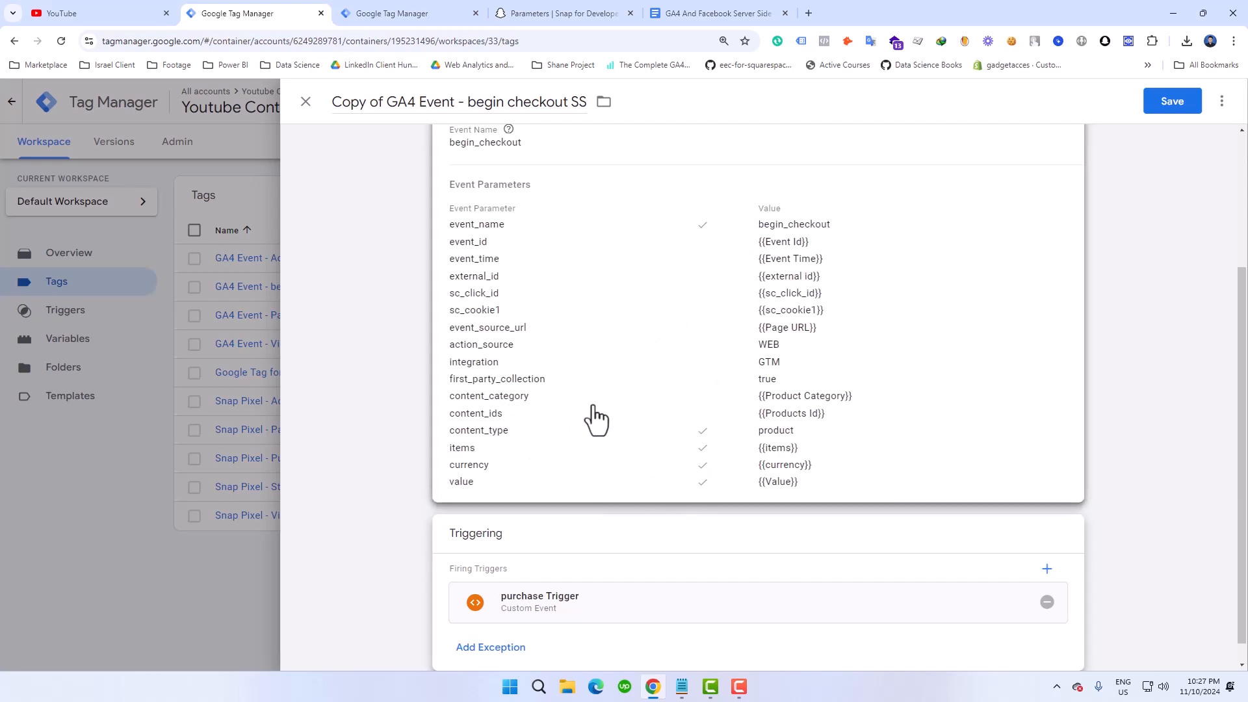
# Switch to the Snap Conversions API parameters page, examine the User Data Parameters table, and look at the server container's tags
pyautogui.click(572, 12)
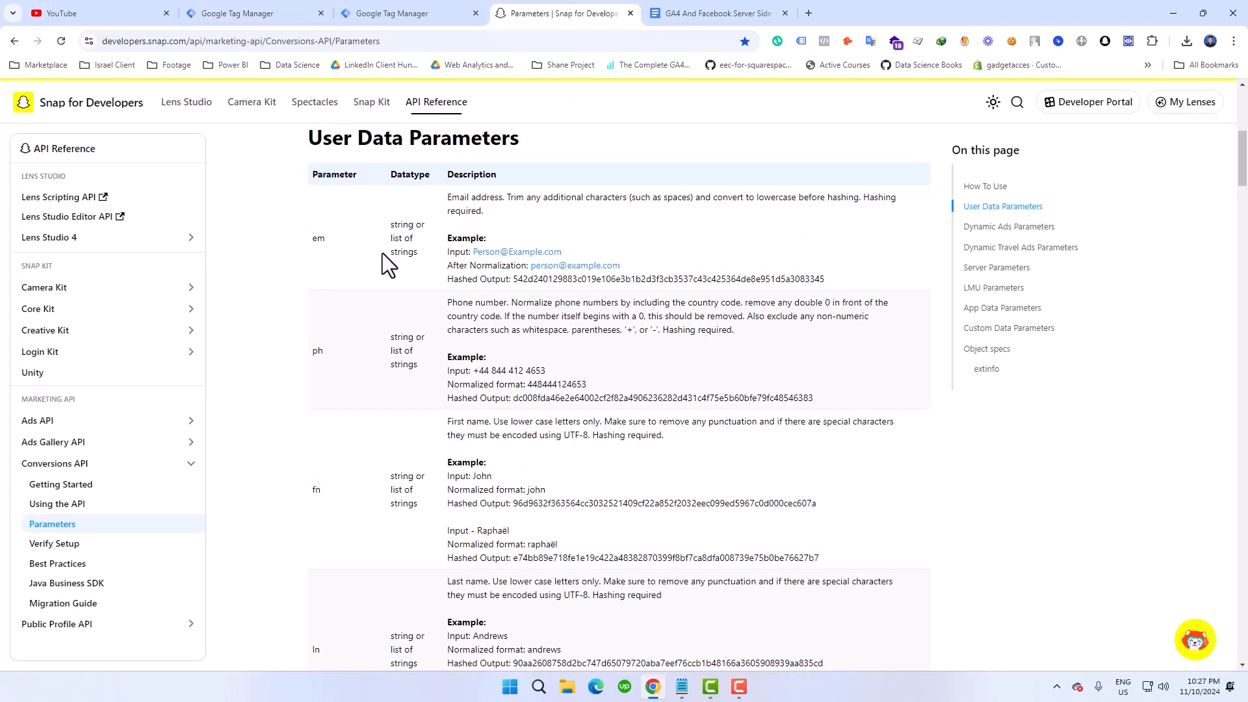
pyautogui.scroll(1, 382, 252)
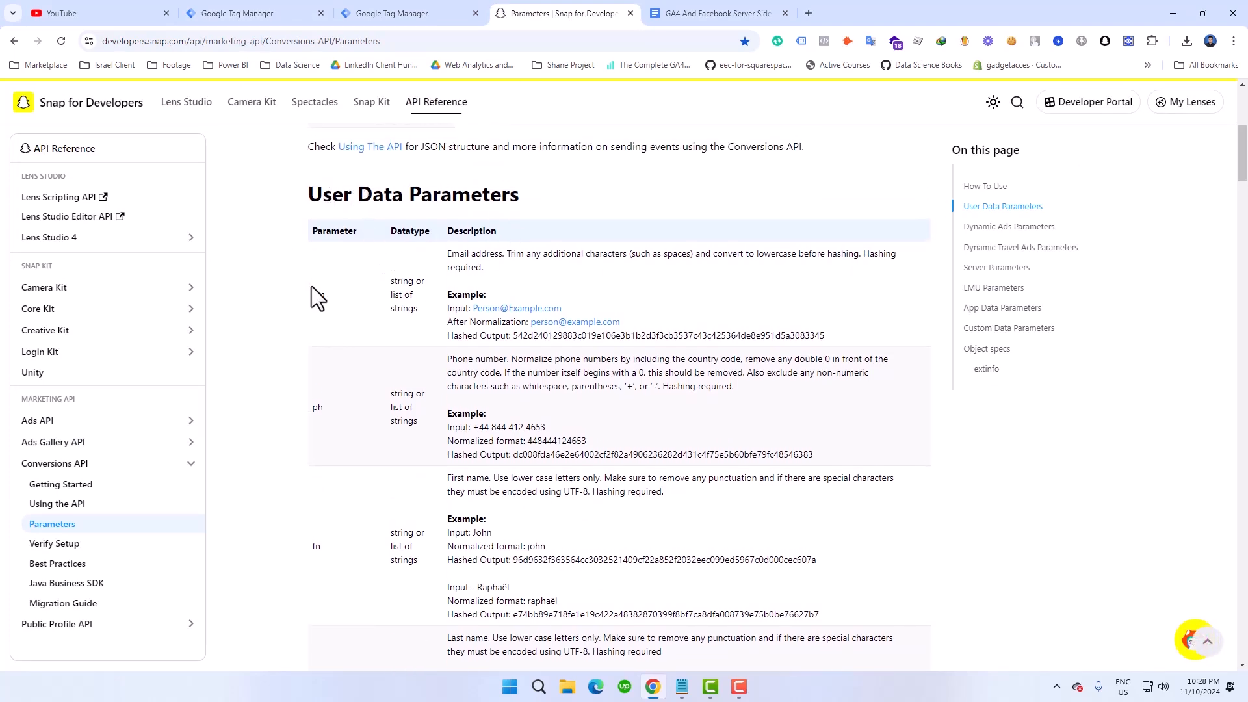
pyautogui.scroll(-3, 389, 517)
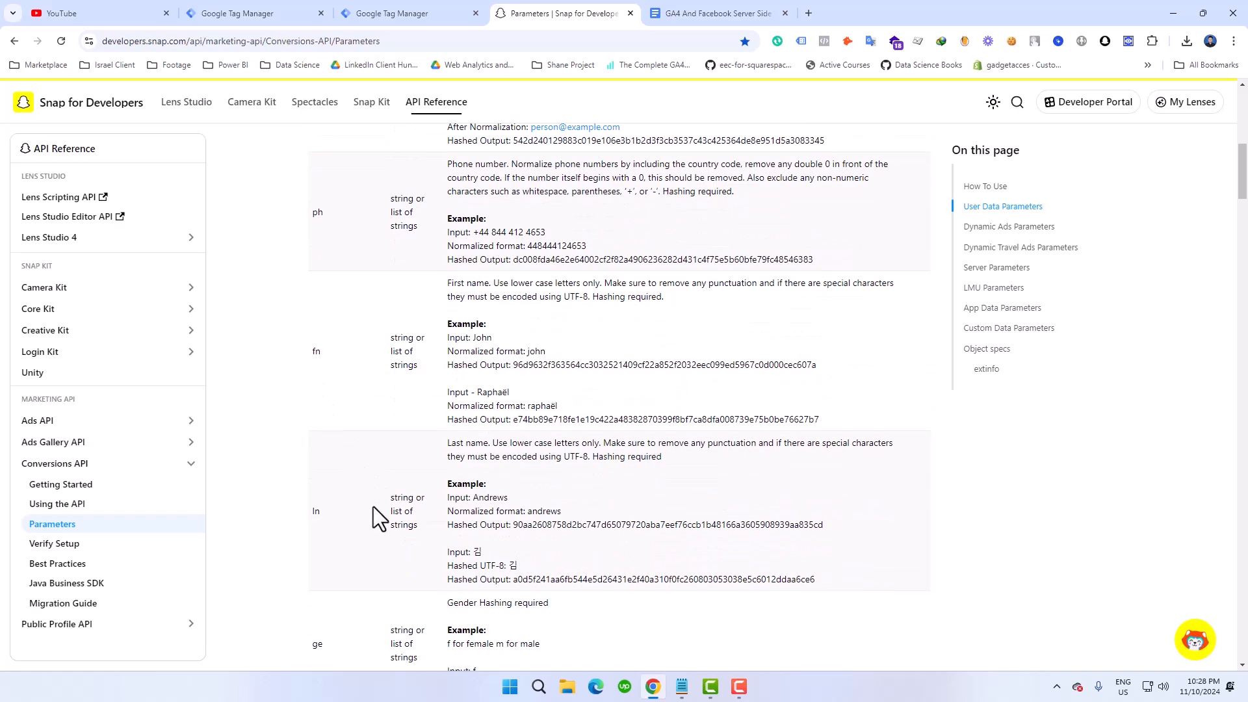
pyautogui.scroll(-3, 383, 471)
pyautogui.scroll(-3, 287, 392)
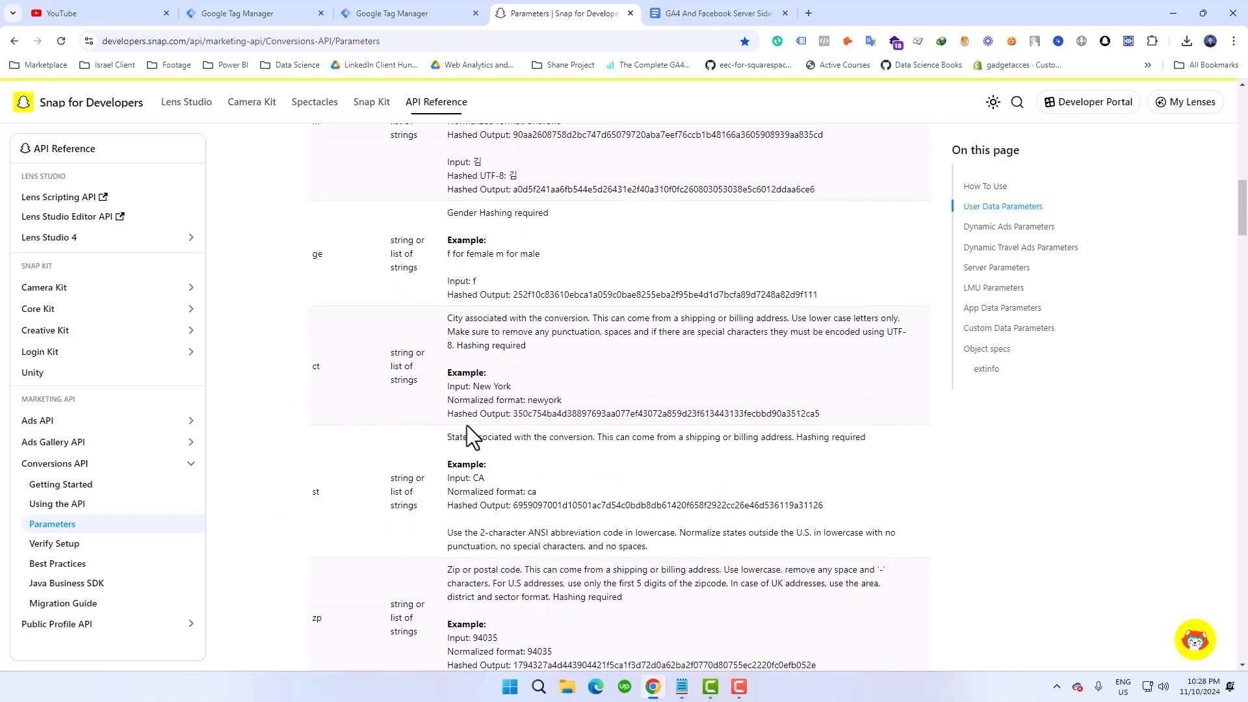
pyautogui.scroll(-3, 355, 532)
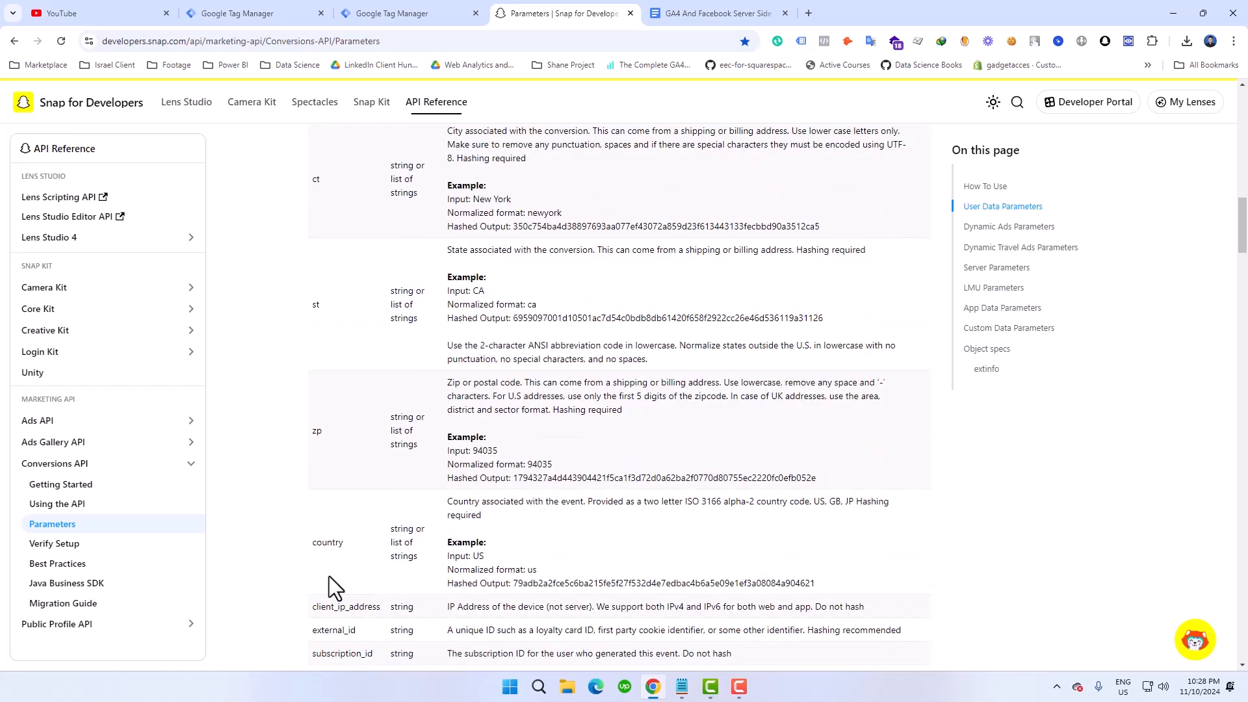
pyautogui.scroll(2, 595, 439)
pyautogui.scroll(2, 595, 439)
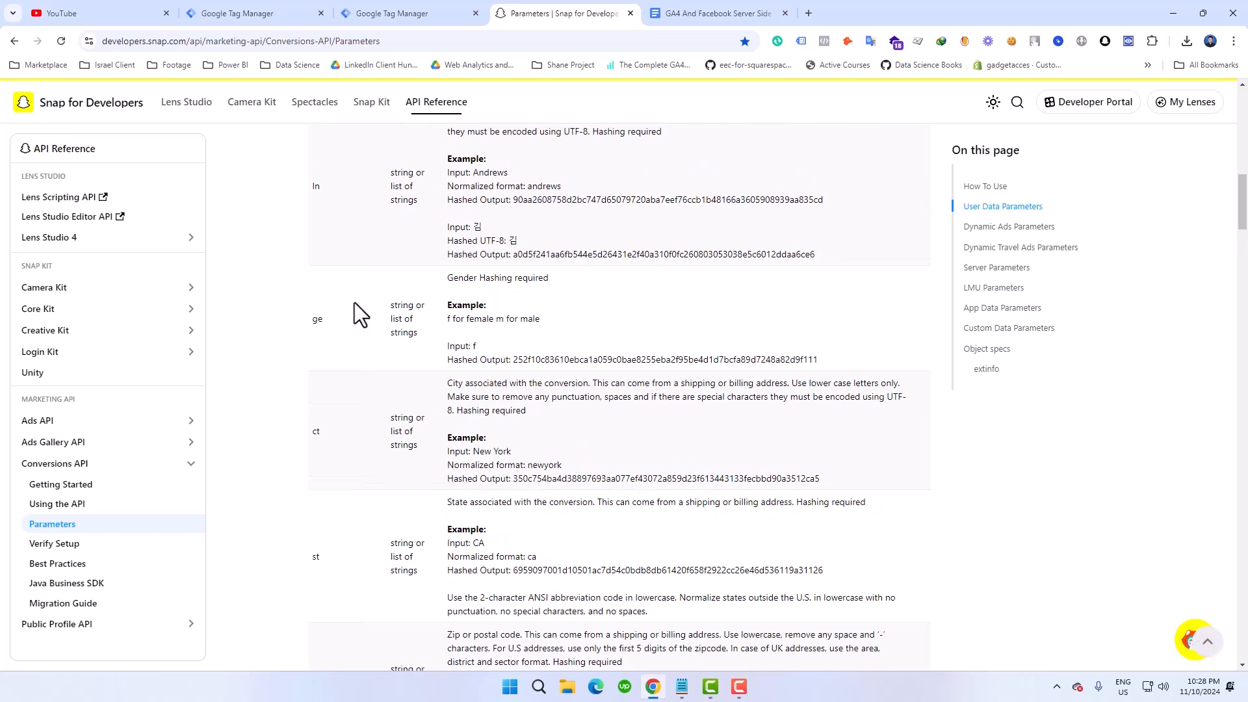
pyautogui.scroll(3, 627, 421)
pyautogui.click(376, 13)
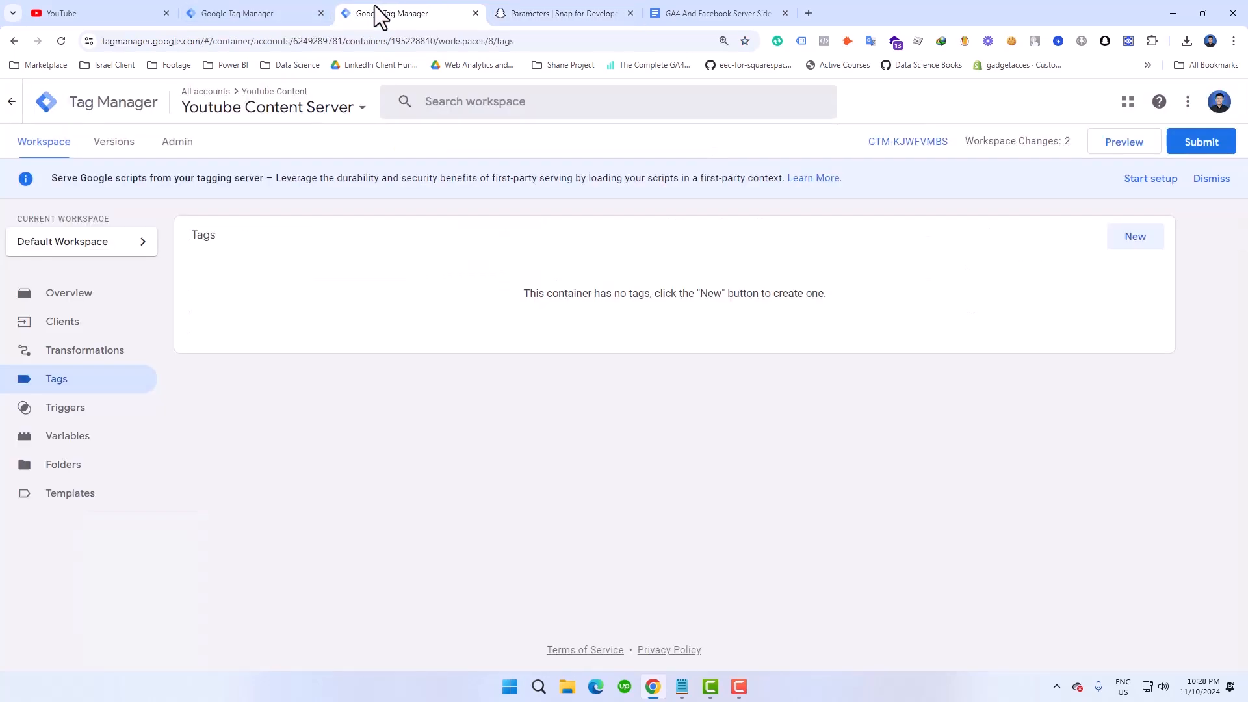
# Return to the copied tag in the web container, open its configuration for editing, and set the event name to purchase
pyautogui.click(256, 15)
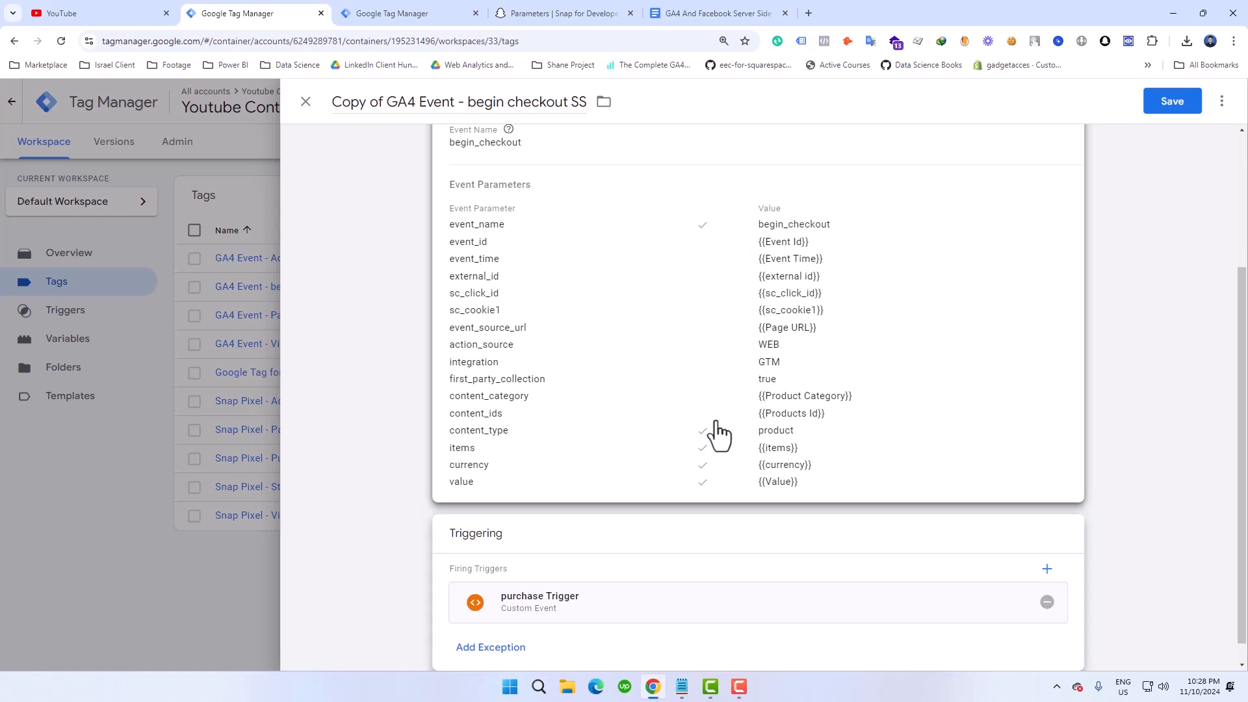
pyautogui.click(968, 346)
pyautogui.scroll(-4, 962, 332)
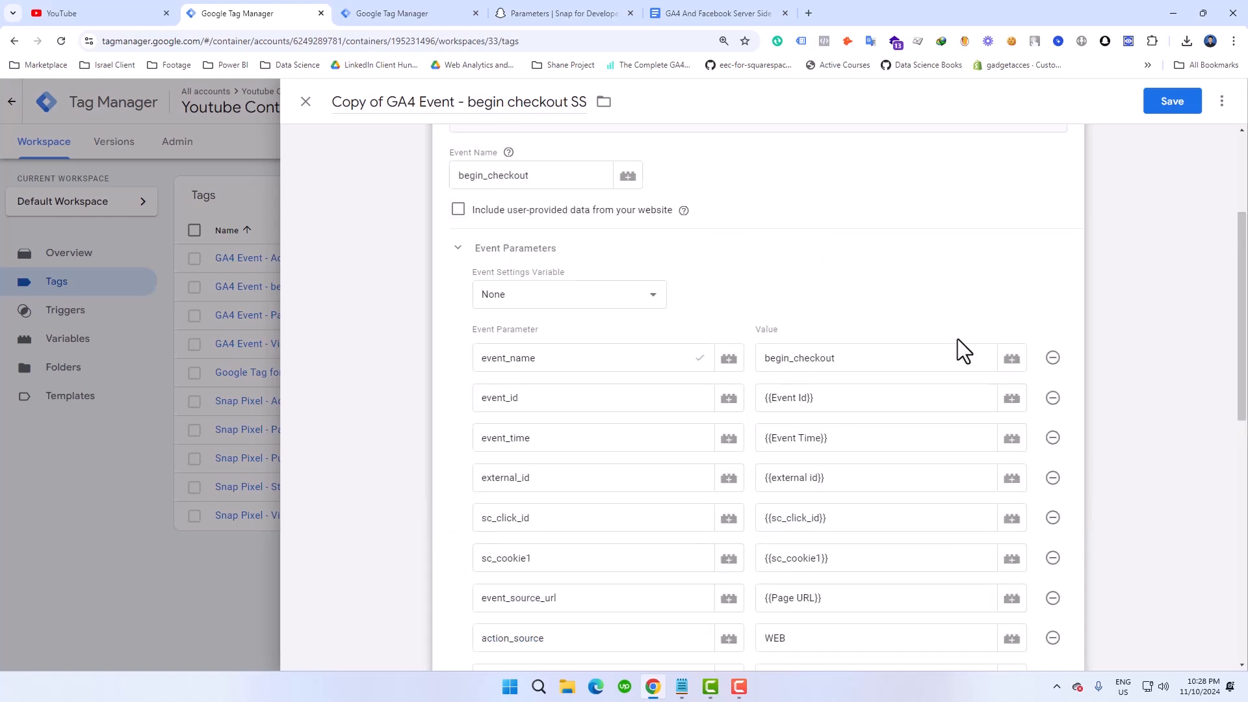
pyautogui.scroll(-5, 949, 348)
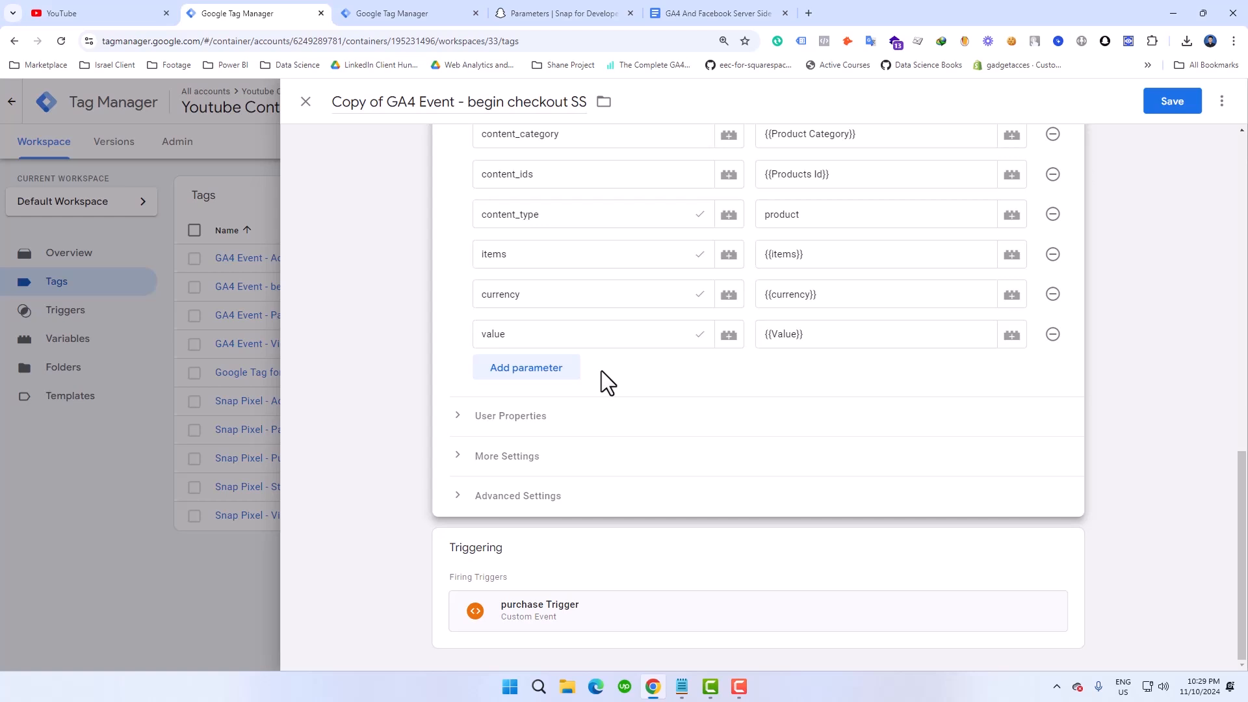
pyautogui.scroll(10, 594, 398)
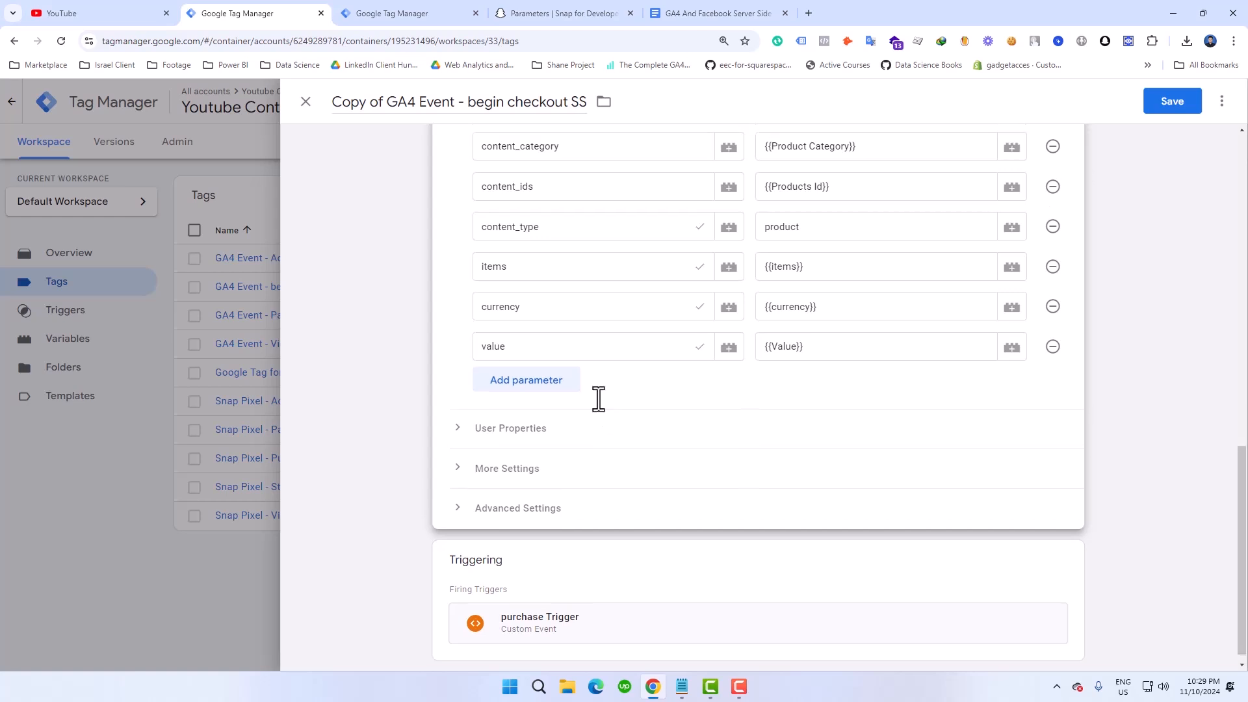
pyautogui.moveTo(554, 203); pyautogui.dragTo(483, 203)
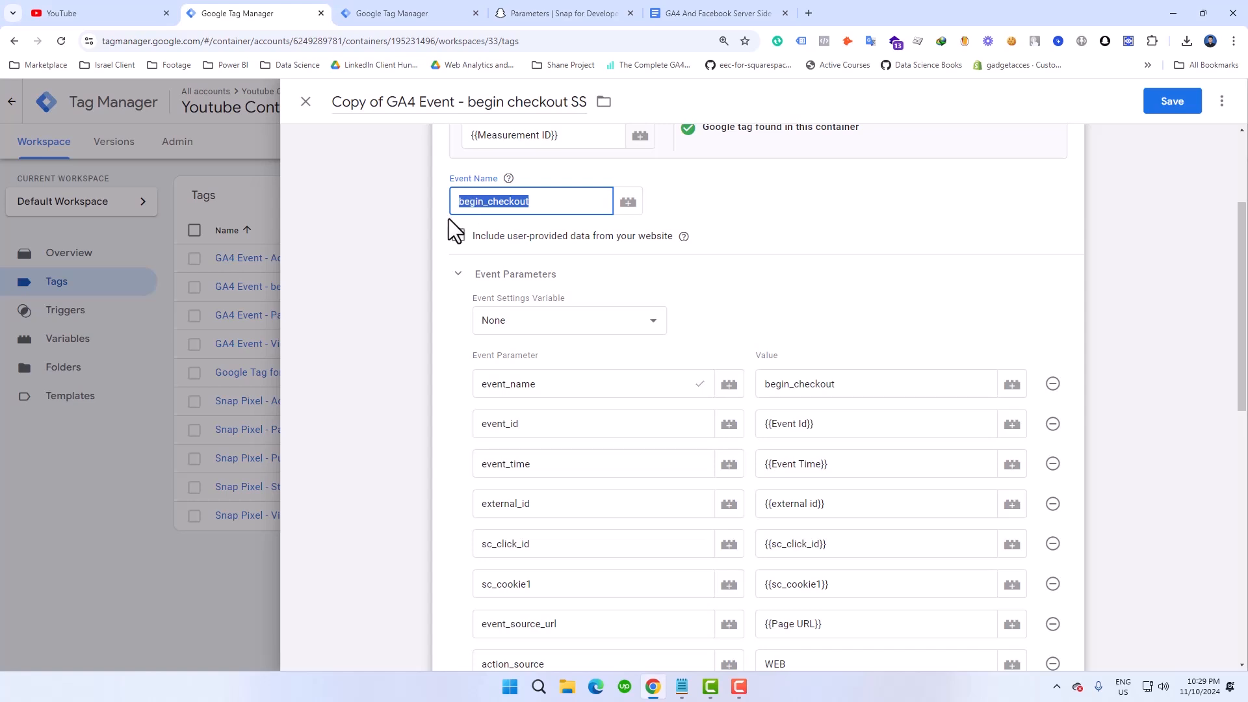
pyautogui.write('P')
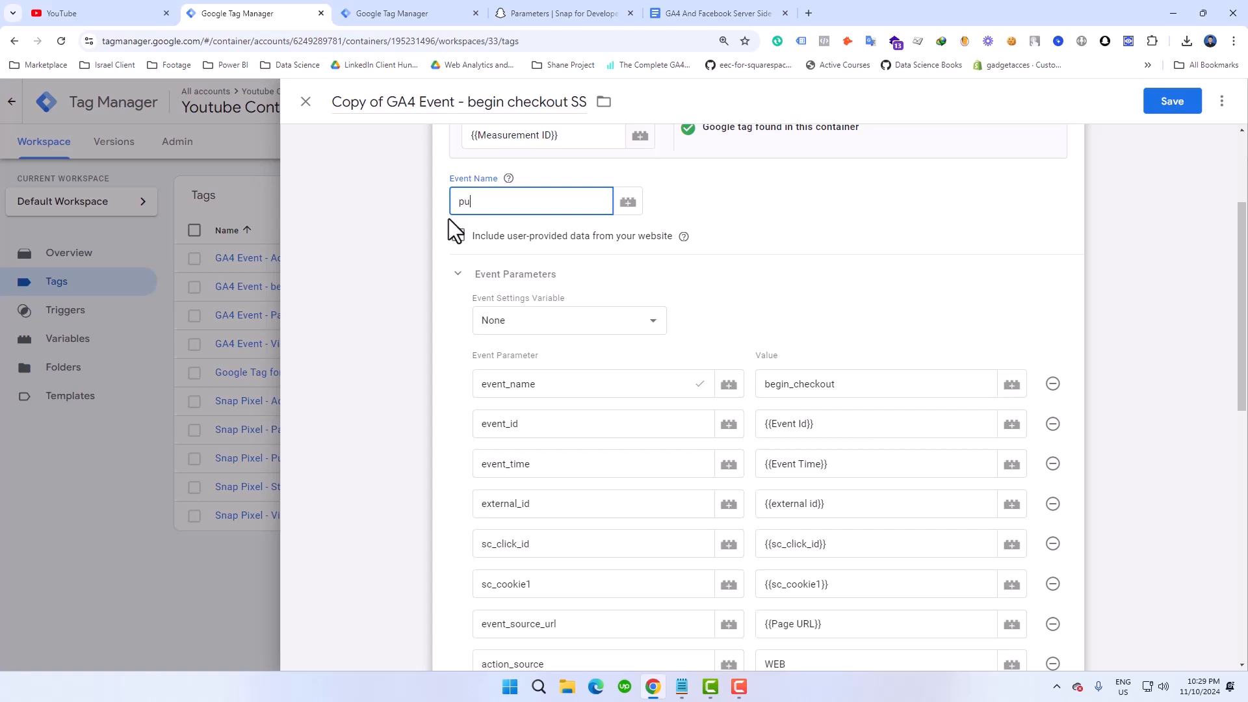
pyautogui.write('urchase')
# Set the value of the event_name parameter to purchase, reusing the tag's event name
pyautogui.hotkey('ctrl', 'a')
pyautogui.click(868, 384)
pyautogui.hotkey('ctrl', 'a')
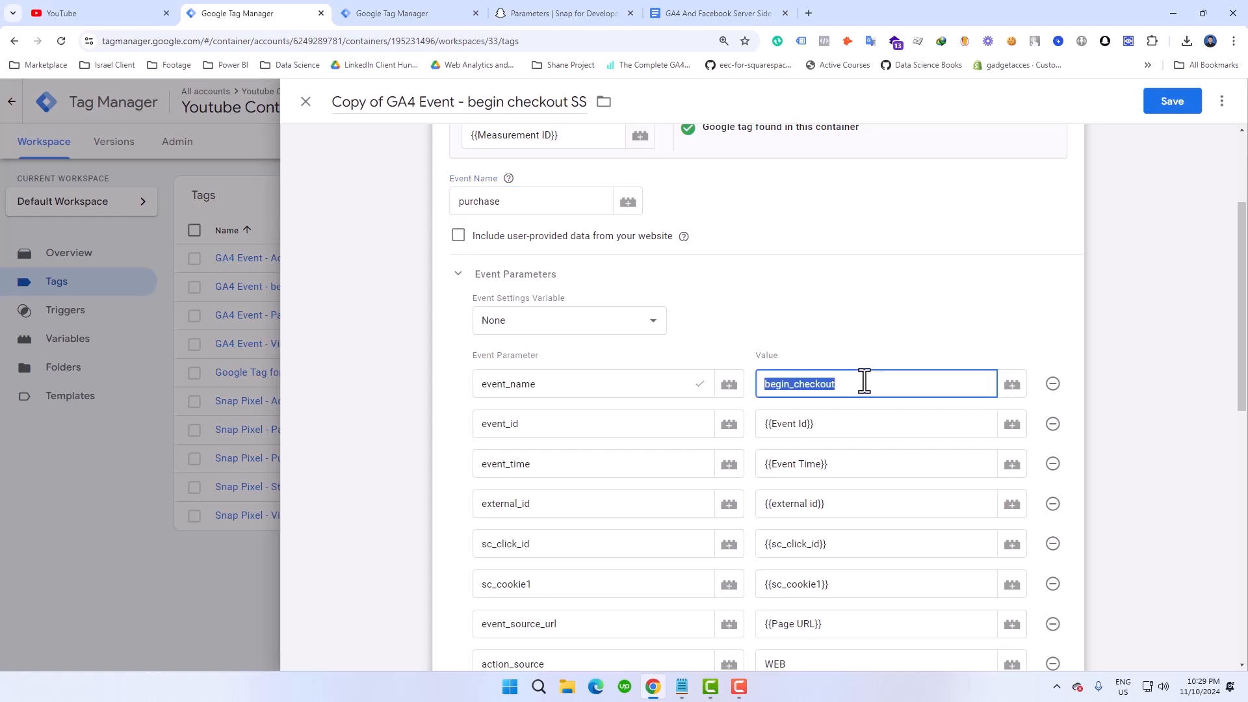
pyautogui.hotkey('ctrl', 'v')
# Add seven empty event parameter rows below the value parameter
pyautogui.scroll(-5, 861, 374)
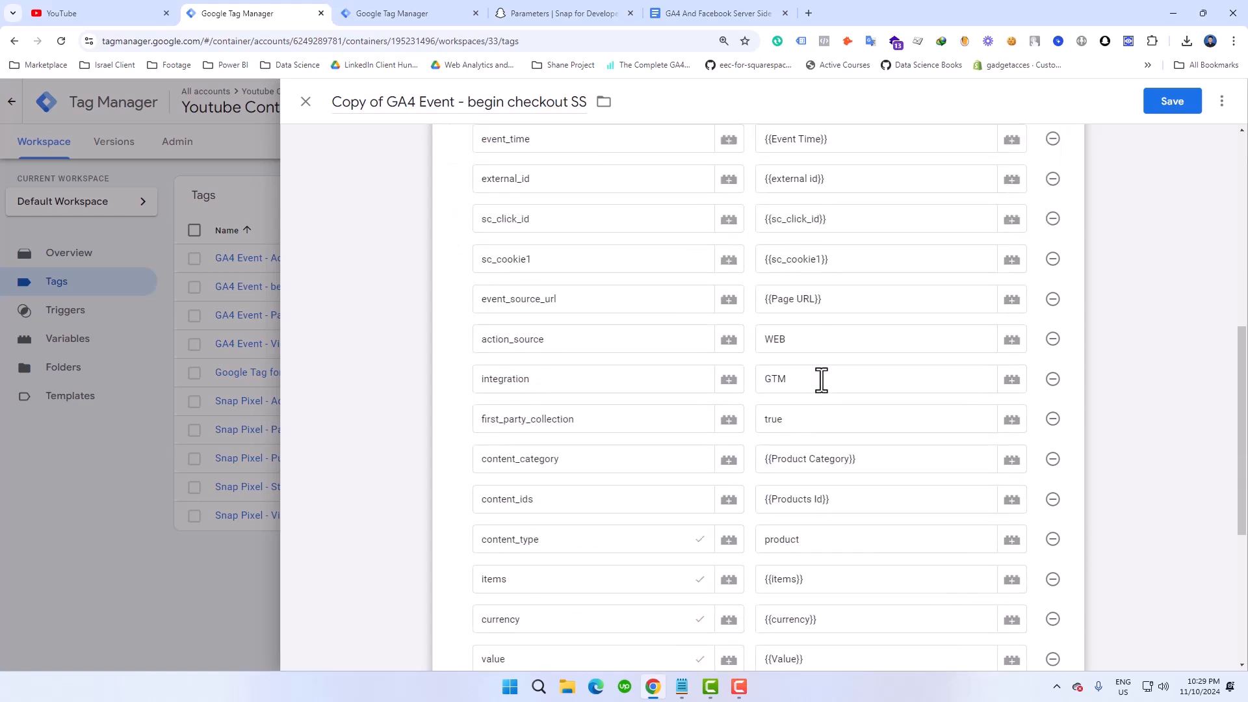
pyautogui.scroll(-5, 821, 380)
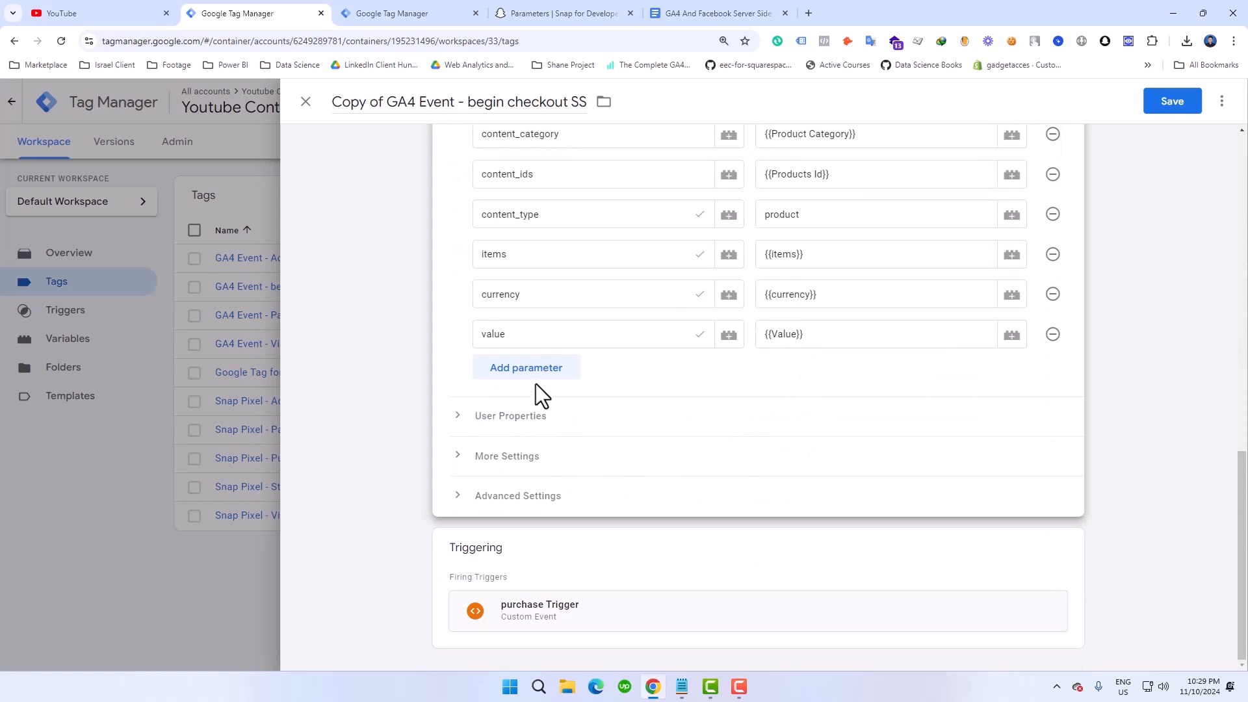
pyautogui.click(548, 375)
pyautogui.click(549, 410)
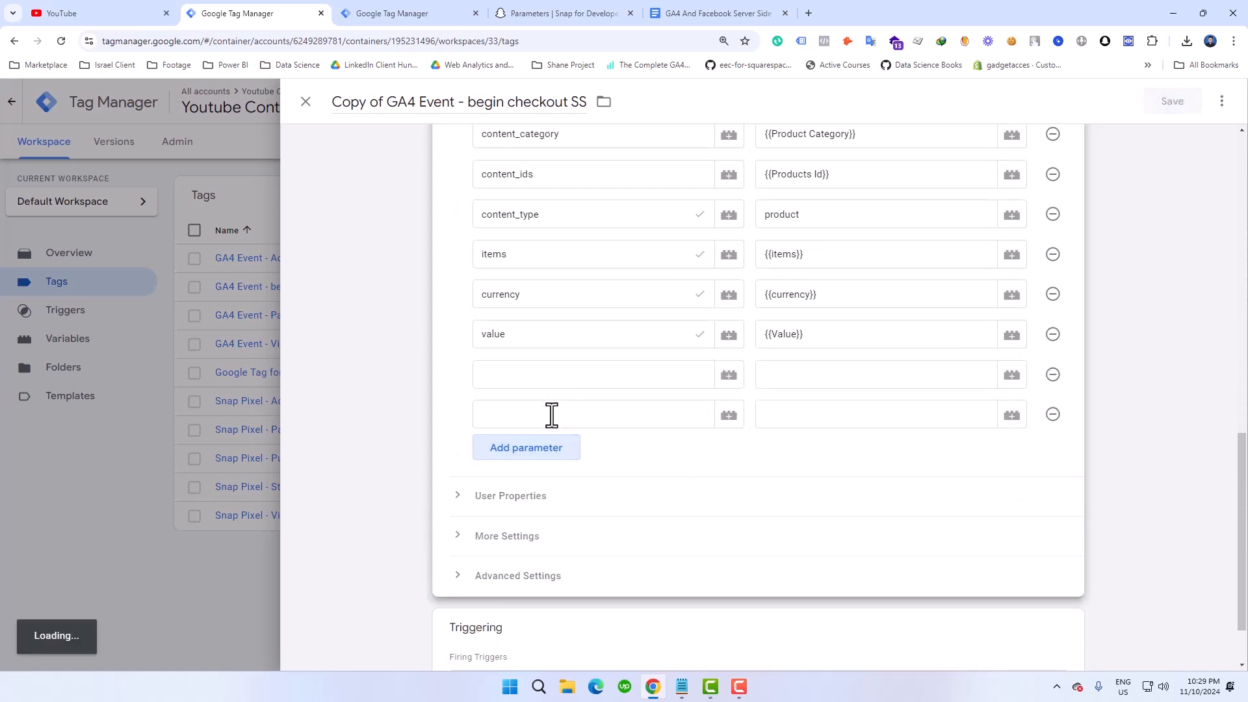
pyautogui.click(550, 450)
pyautogui.click(558, 493)
pyautogui.click(558, 525)
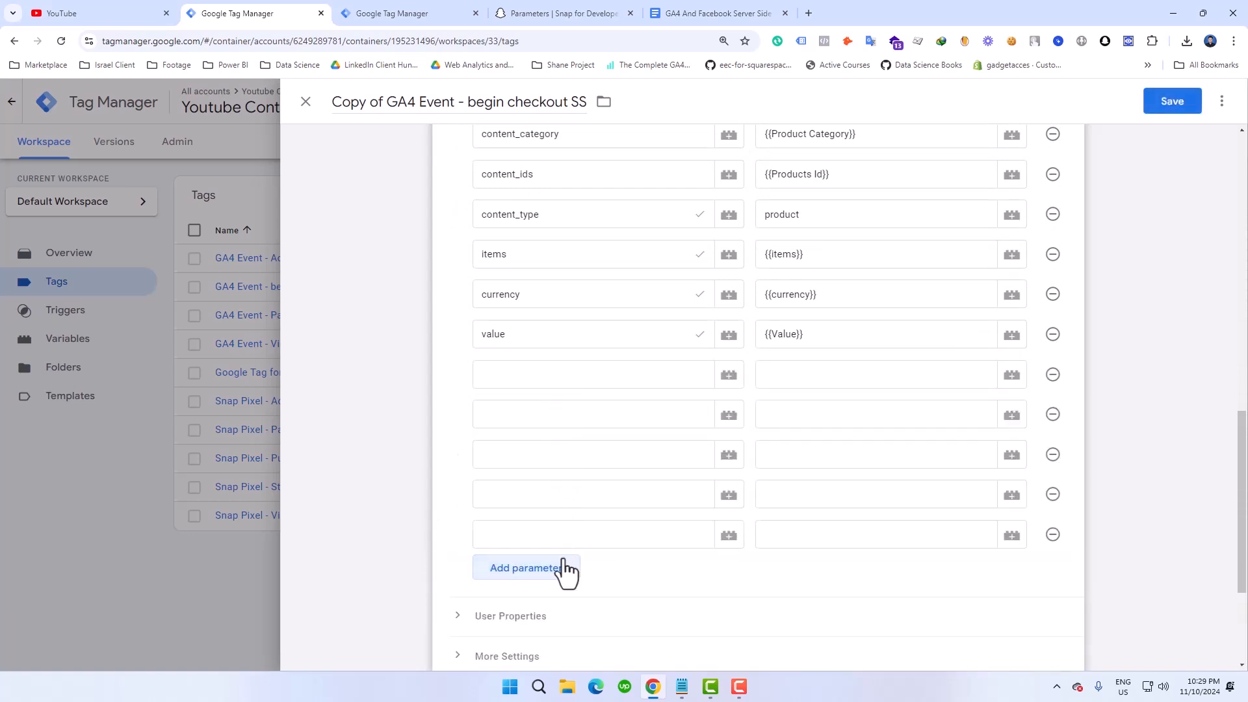
pyautogui.click(560, 565)
pyautogui.scroll(-3, 633, 537)
pyautogui.click(559, 420)
pyautogui.scroll(1, 754, 504)
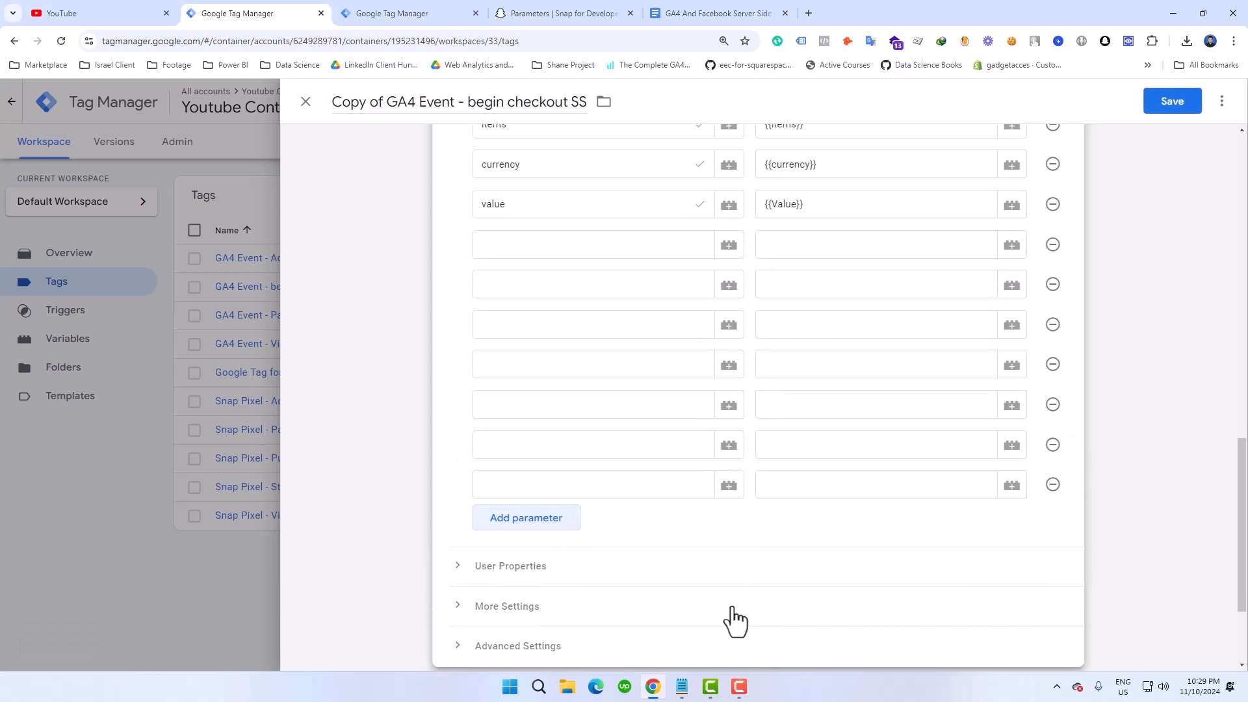
# Copy user_data.email_address from the Notepad list and enter it as the parameter name in the first empty row
pyautogui.click(683, 689)
pyautogui.moveTo(583, 323); pyautogui.dragTo(452, 312)
pyautogui.hotkey('ctrl', 'c')
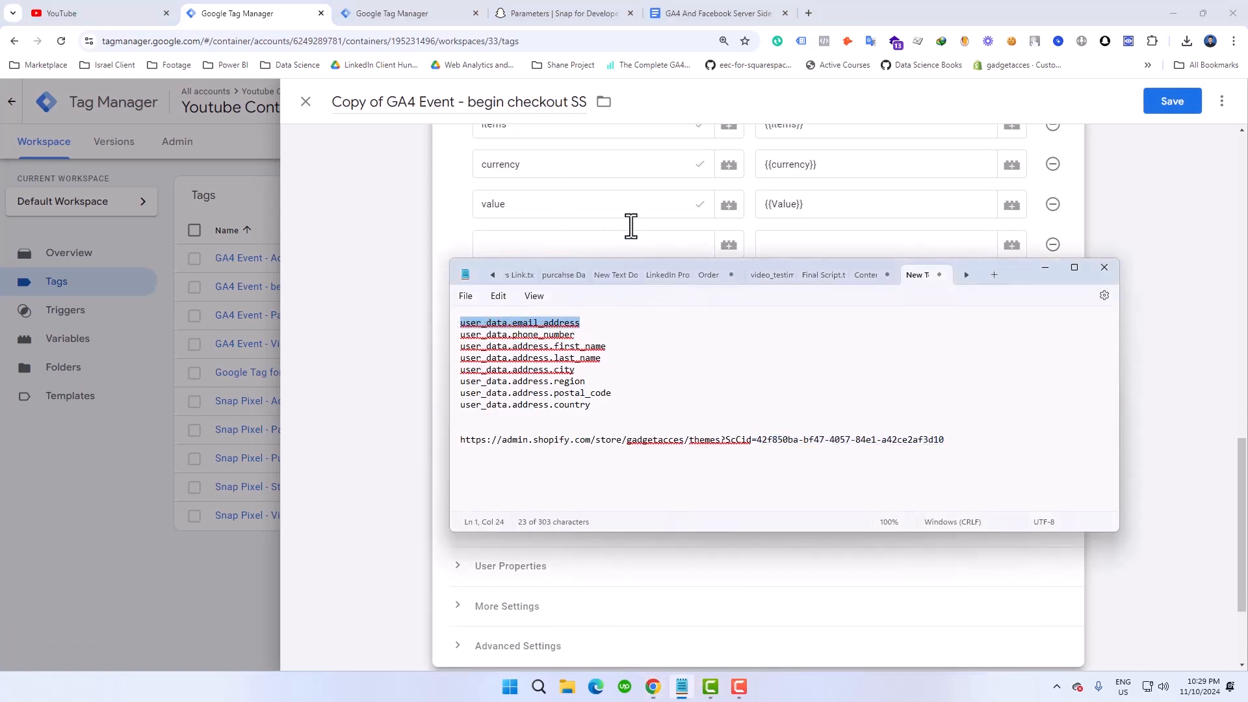
pyautogui.click(564, 243)
pyautogui.hotkey('ctrl', 'v')
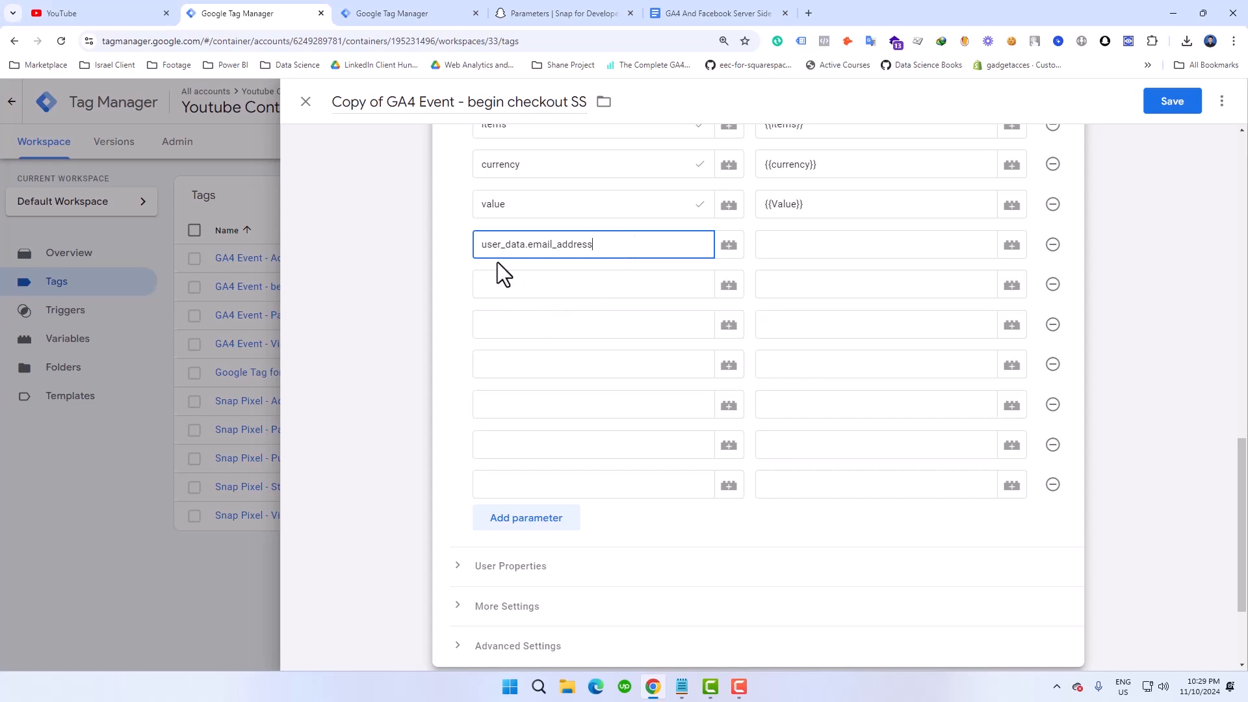
pyautogui.scroll(8, 571, 293)
pyautogui.scroll(4, 571, 293)
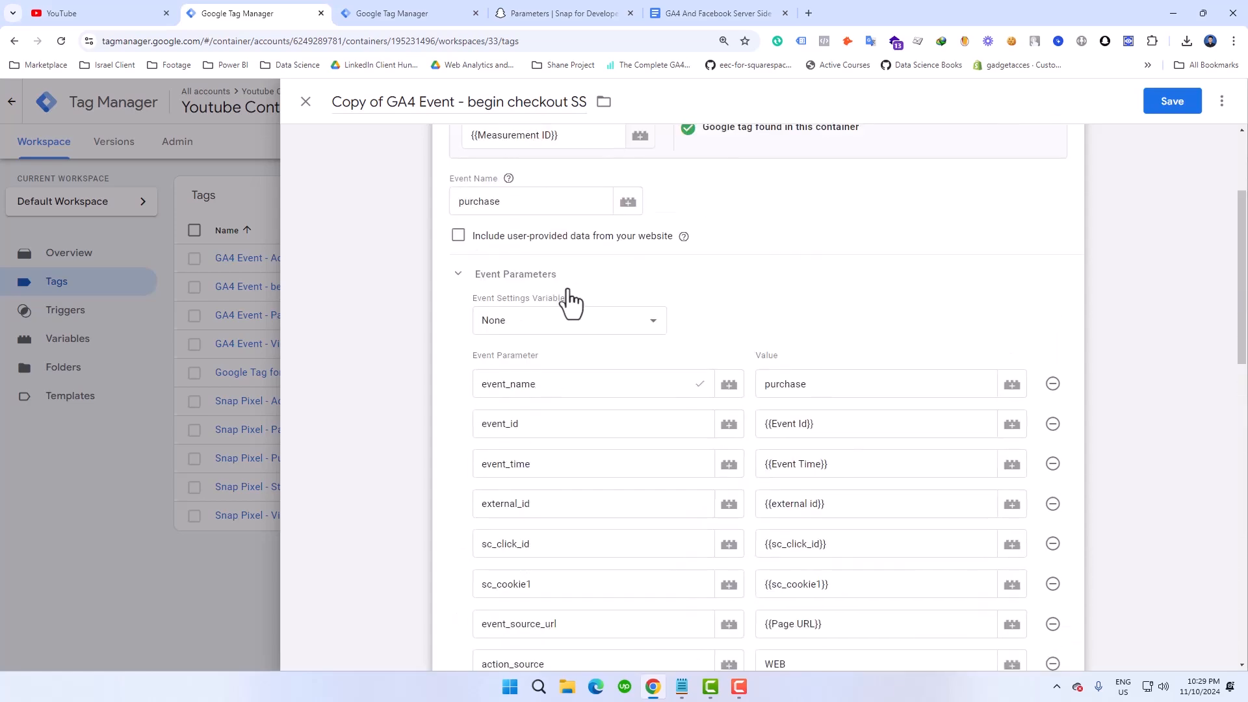
pyautogui.scroll(-11, 520, 374)
pyautogui.scroll(1, 543, 375)
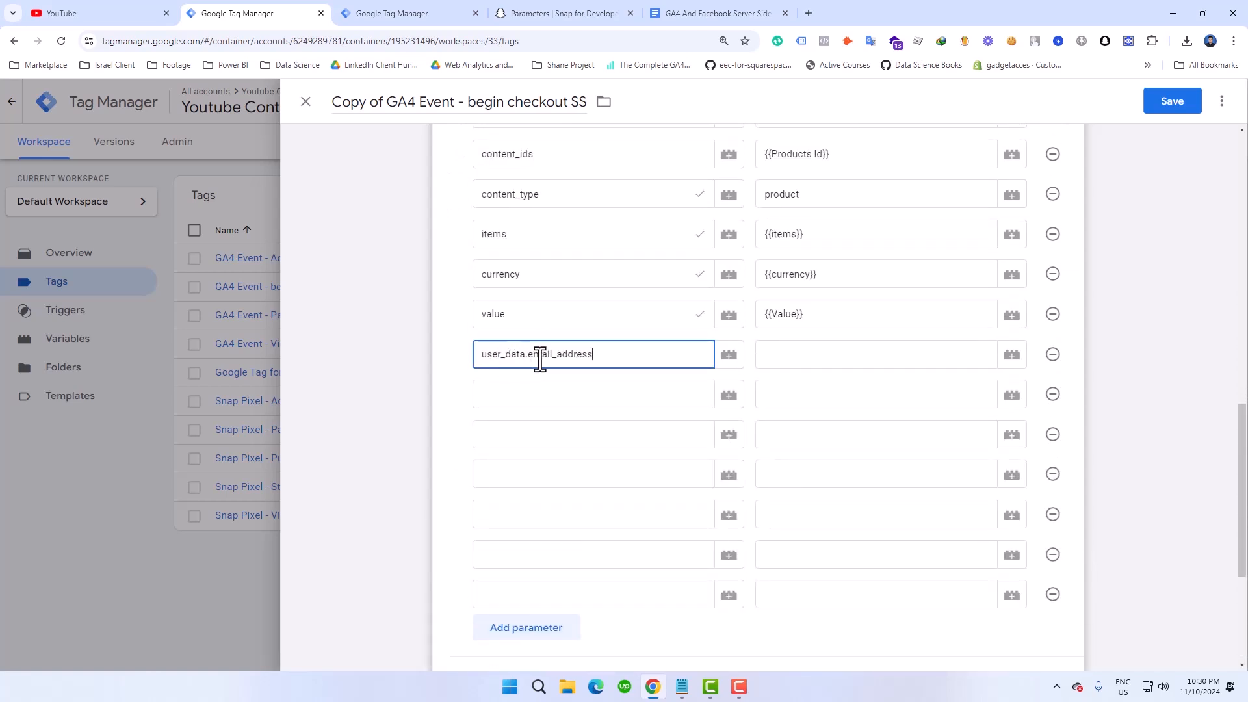
# Set the user_data.email_address value to {{email}}, and add user_data.address.first_name from the Notepad list in the next row with value {{first_name}}
pyautogui.click(1015, 357)
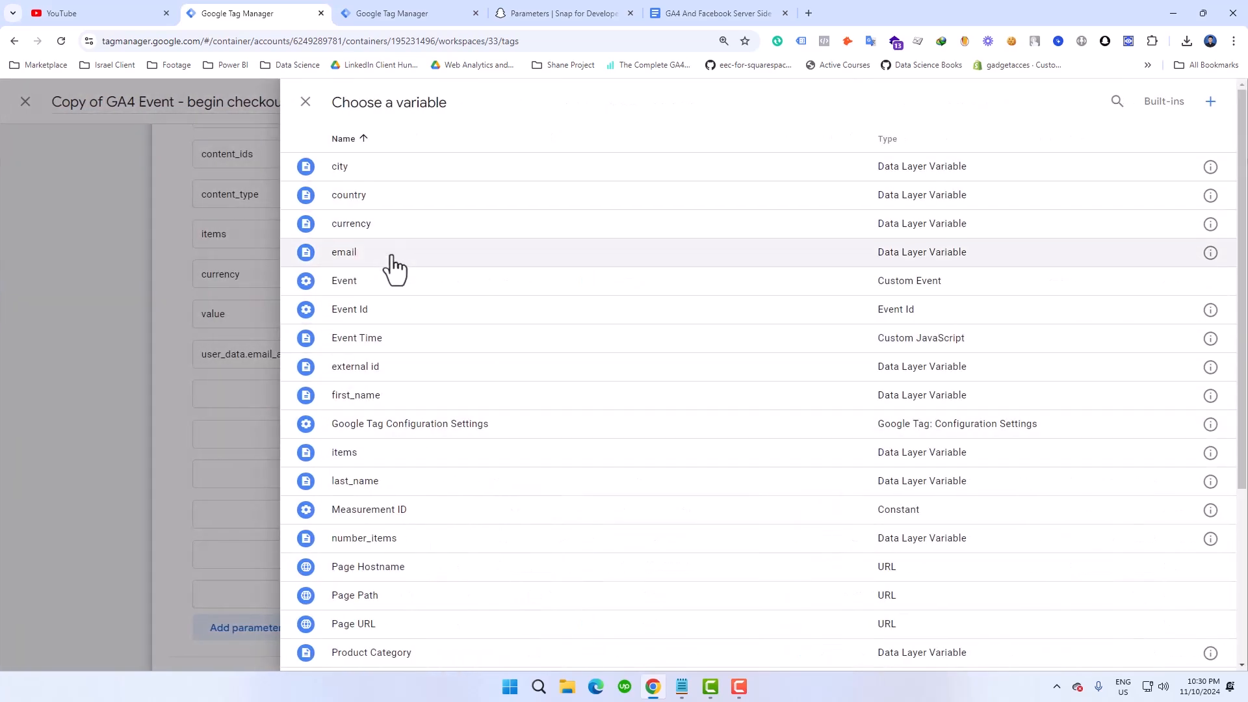
pyautogui.click(393, 267)
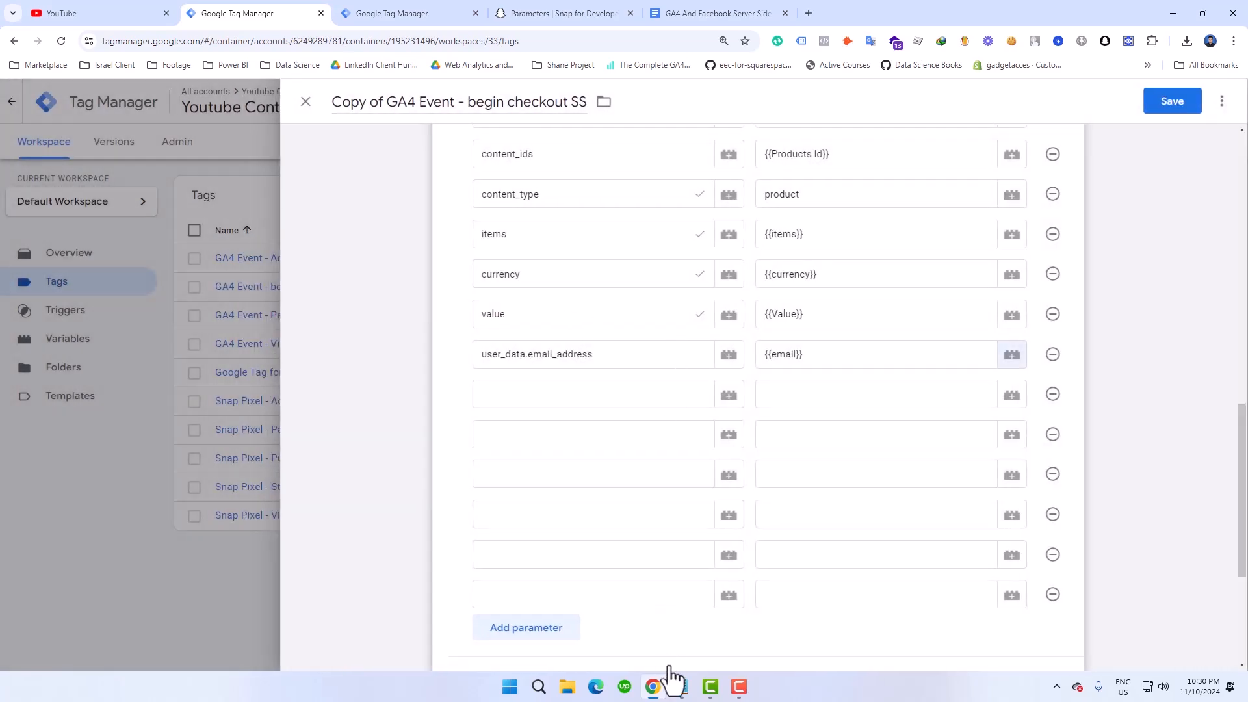
pyautogui.click(682, 687)
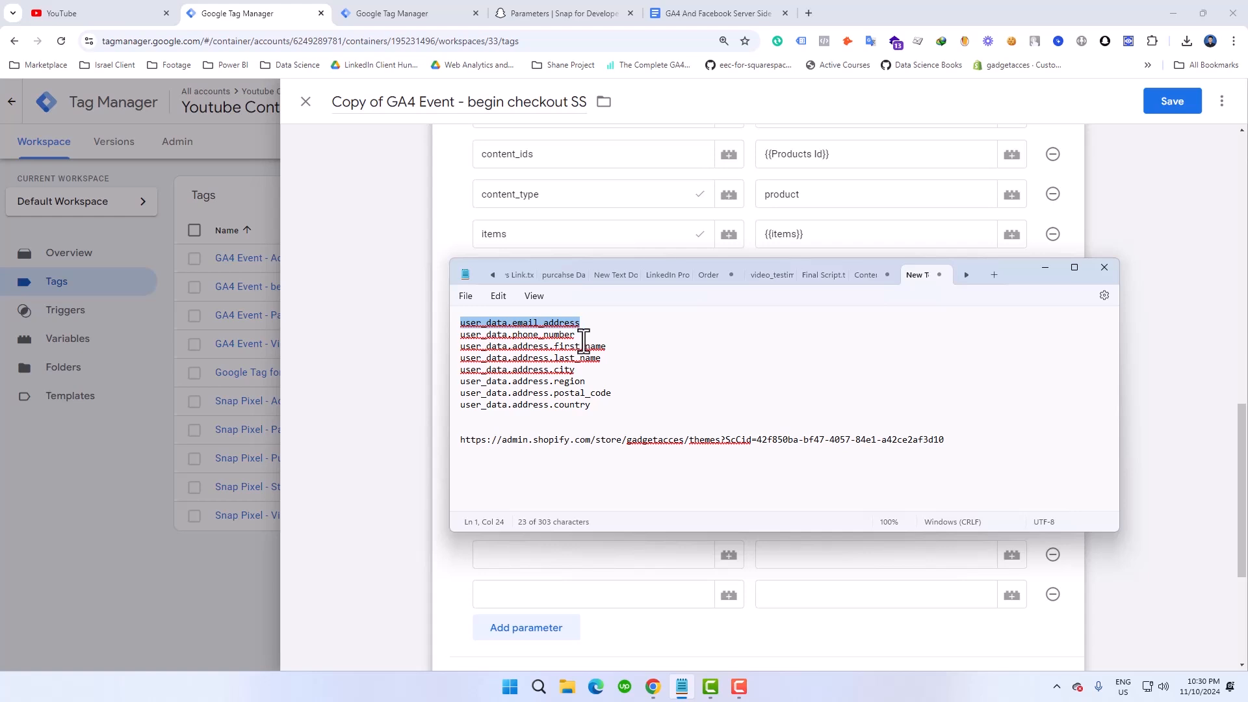
pyautogui.click(605, 348)
pyautogui.moveTo(484, 343); pyautogui.dragTo(459, 344)
pyautogui.hotkey('ctrl', 'c')
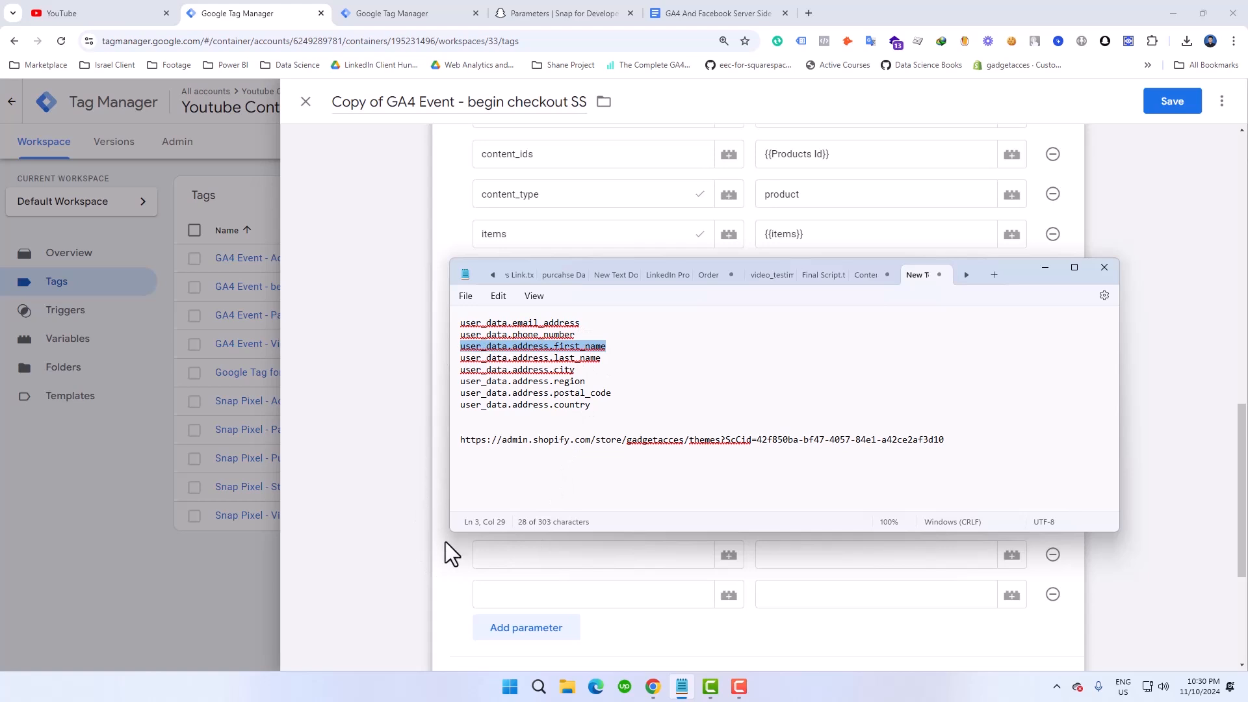
pyautogui.click(455, 563)
pyautogui.click(547, 390)
pyautogui.hotkey('ctrl', 'v')
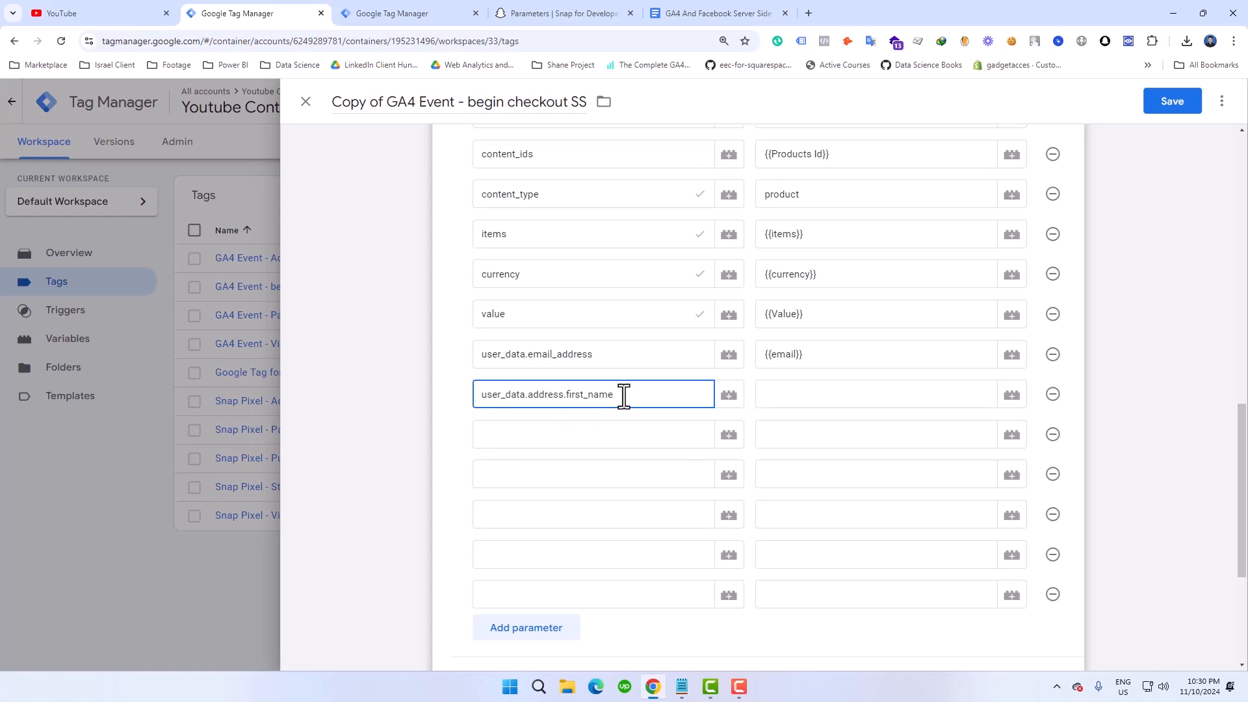
pyautogui.click(1012, 396)
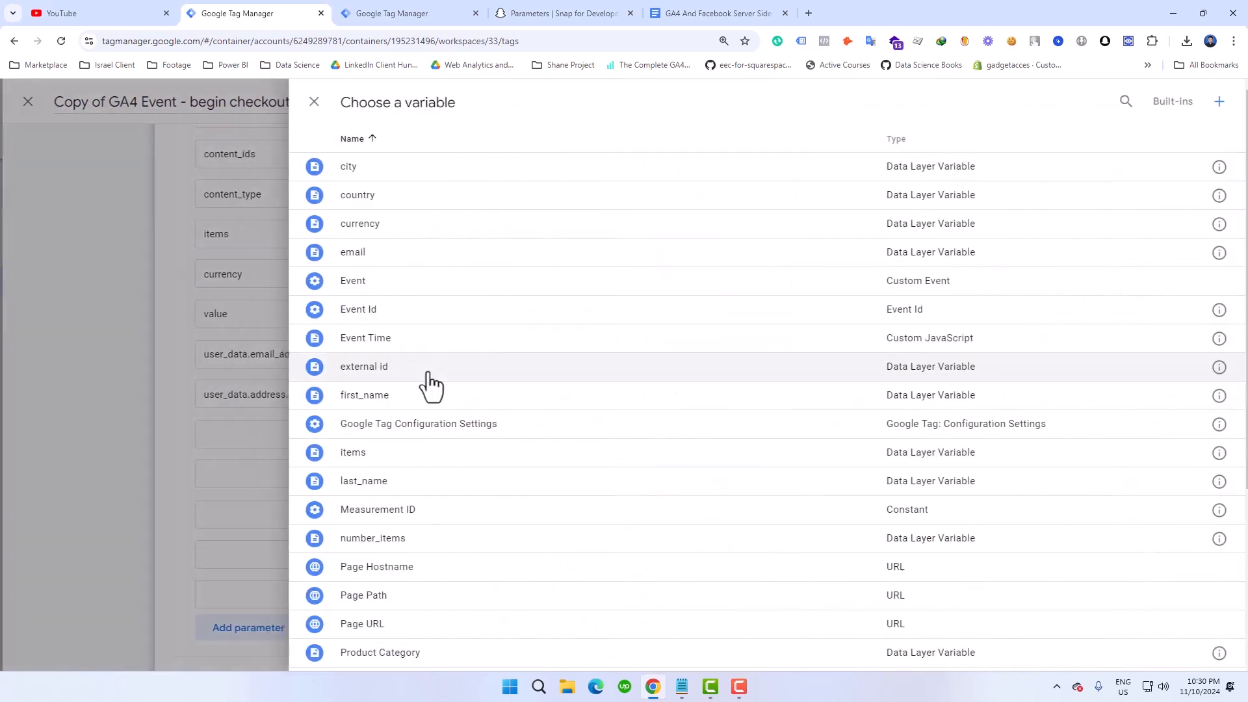
pyautogui.click(385, 395)
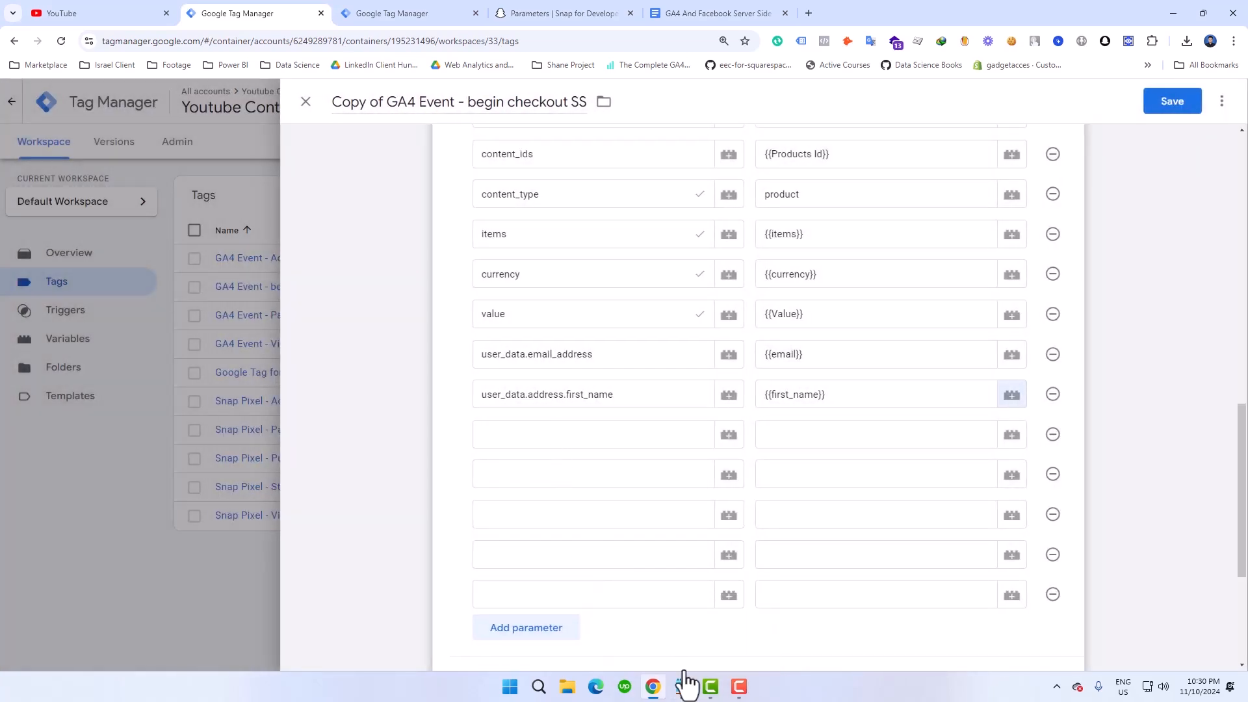
# Copy user_data.address.last_name from the Notepad list and enter it as the parameter name below the first-name row
pyautogui.click(681, 688)
pyautogui.moveTo(605, 359); pyautogui.dragTo(461, 358)
pyautogui.hotkey('ctrl', 'c')
pyautogui.click(558, 553)
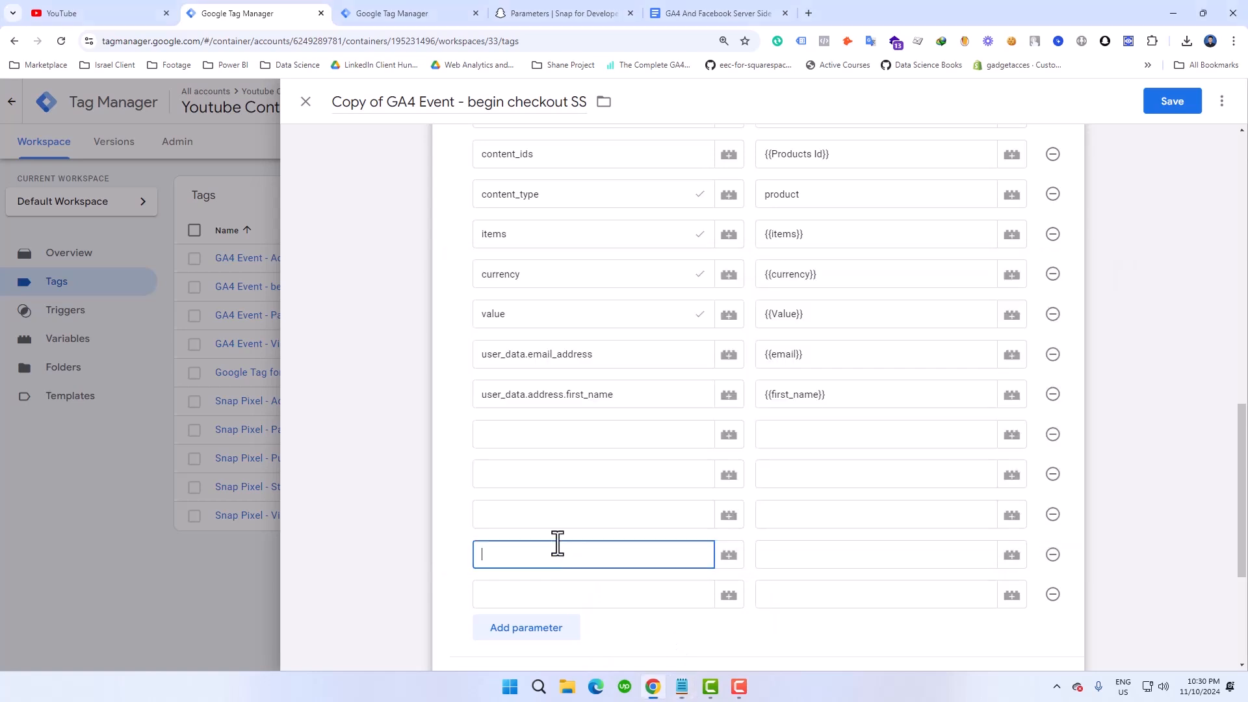
pyautogui.click(514, 430)
pyautogui.hotkey('ctrl', 'v')
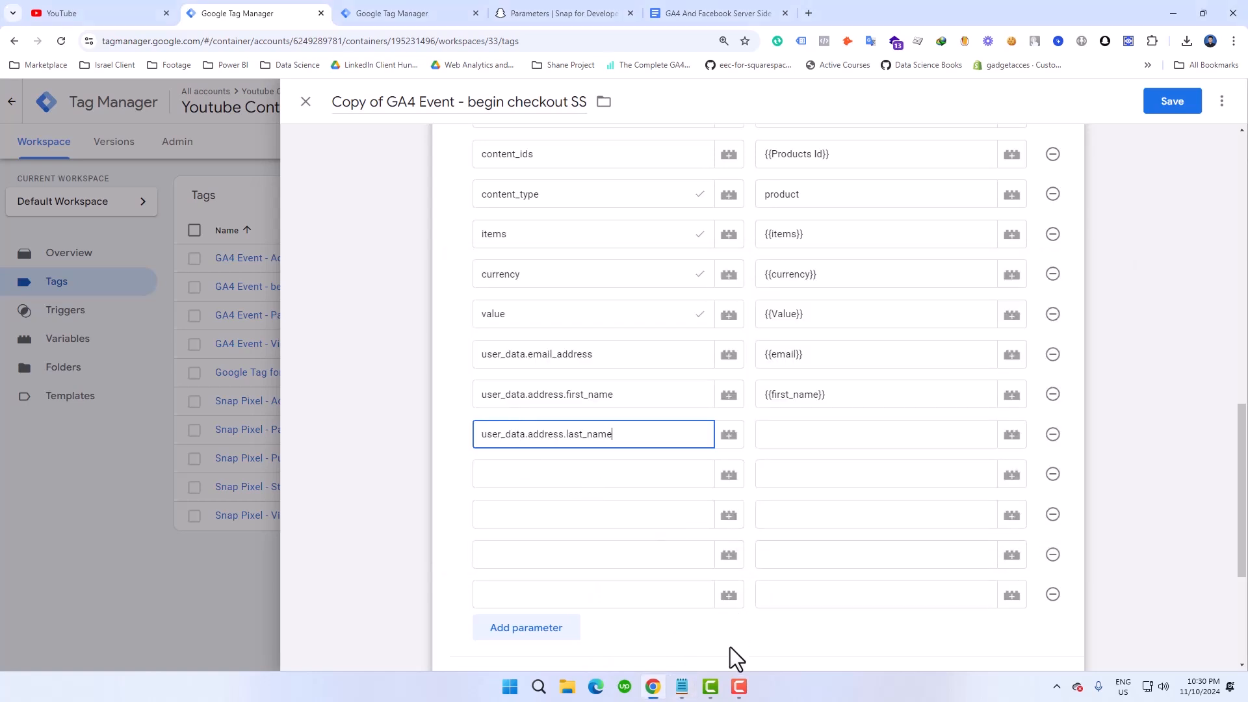
# Copy user_data.address.city from the Notepad list and enter it as the parameter name below the last-name row
pyautogui.click(681, 687)
pyautogui.moveTo(585, 384); pyautogui.dragTo(455, 369)
pyautogui.hotkey('ctrl', 'c')
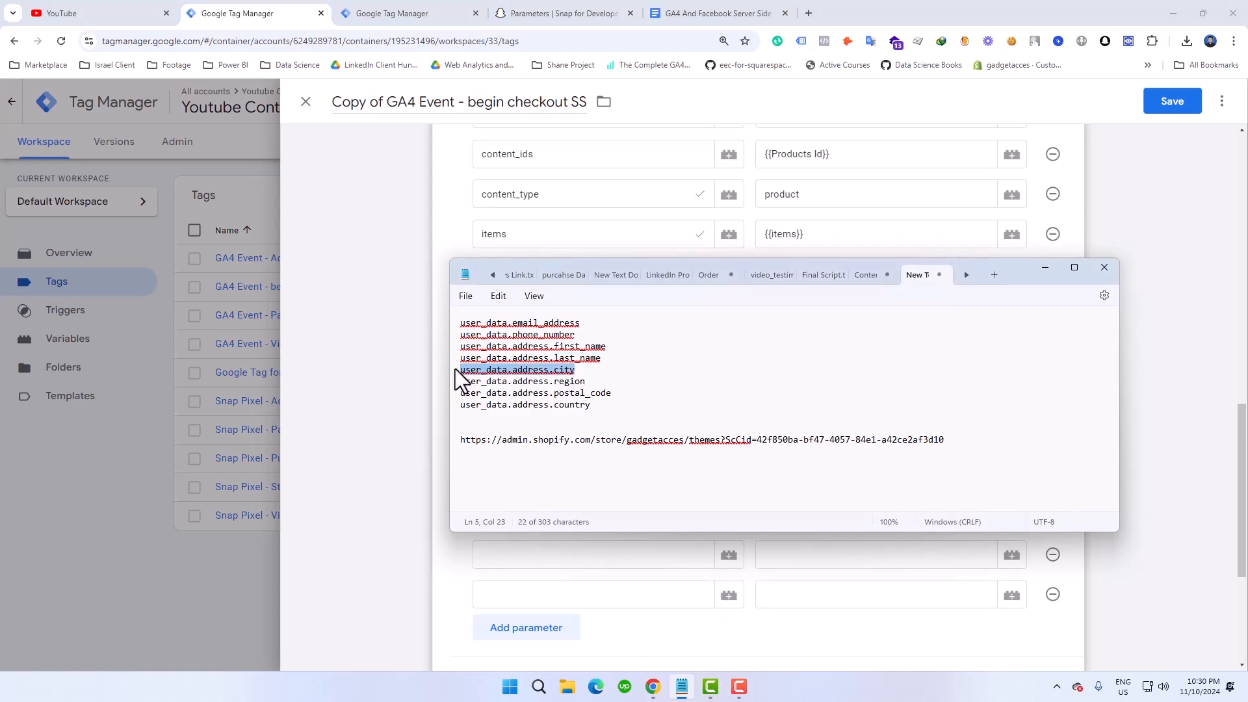
pyautogui.click(595, 554)
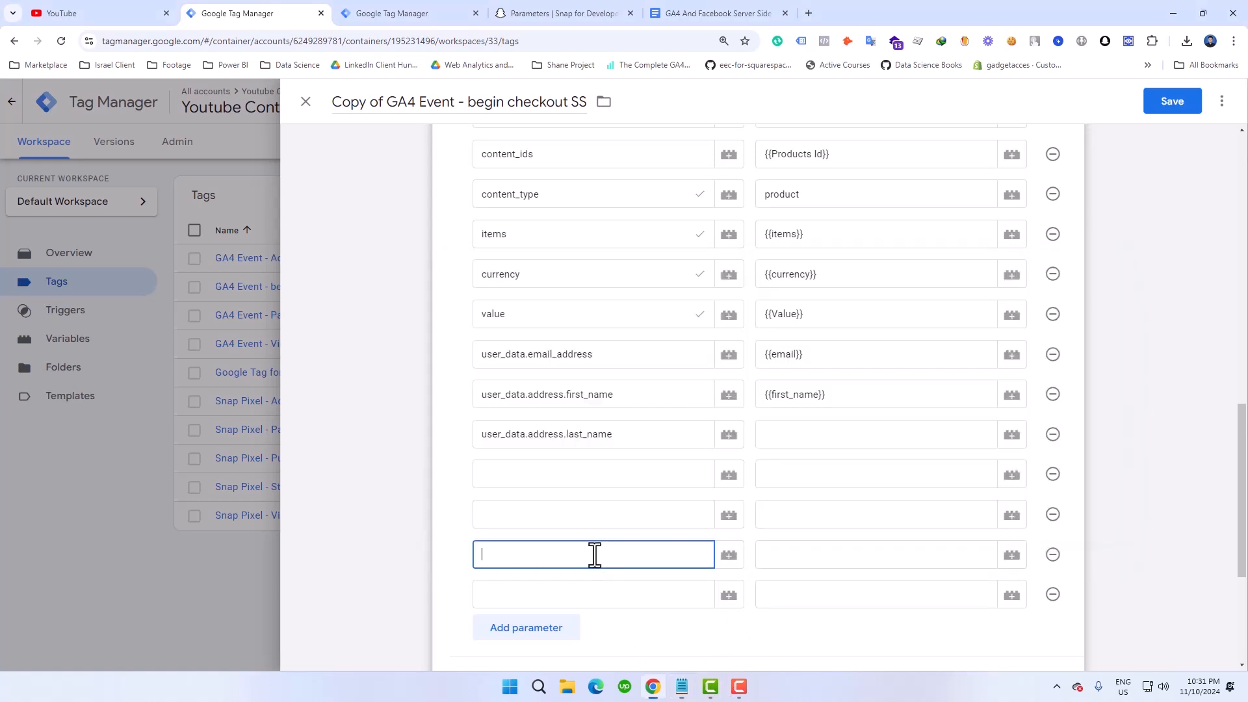
pyautogui.click(548, 470)
pyautogui.hotkey('ctrl', 'v')
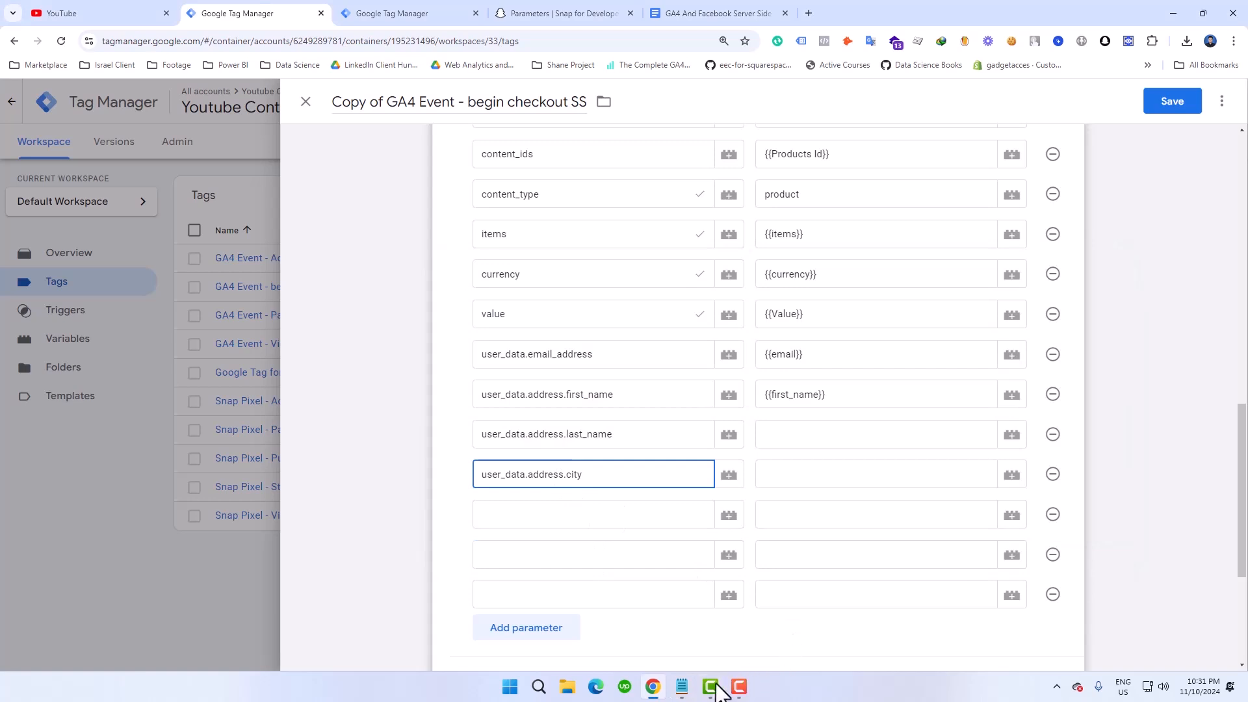
# Copy user_data.address.region from the Notepad list and enter it as the parameter name below the city row
pyautogui.click(682, 687)
pyautogui.moveTo(587, 381); pyautogui.dragTo(455, 383)
pyautogui.hotkey('ctrl', 'c')
pyautogui.click(560, 585)
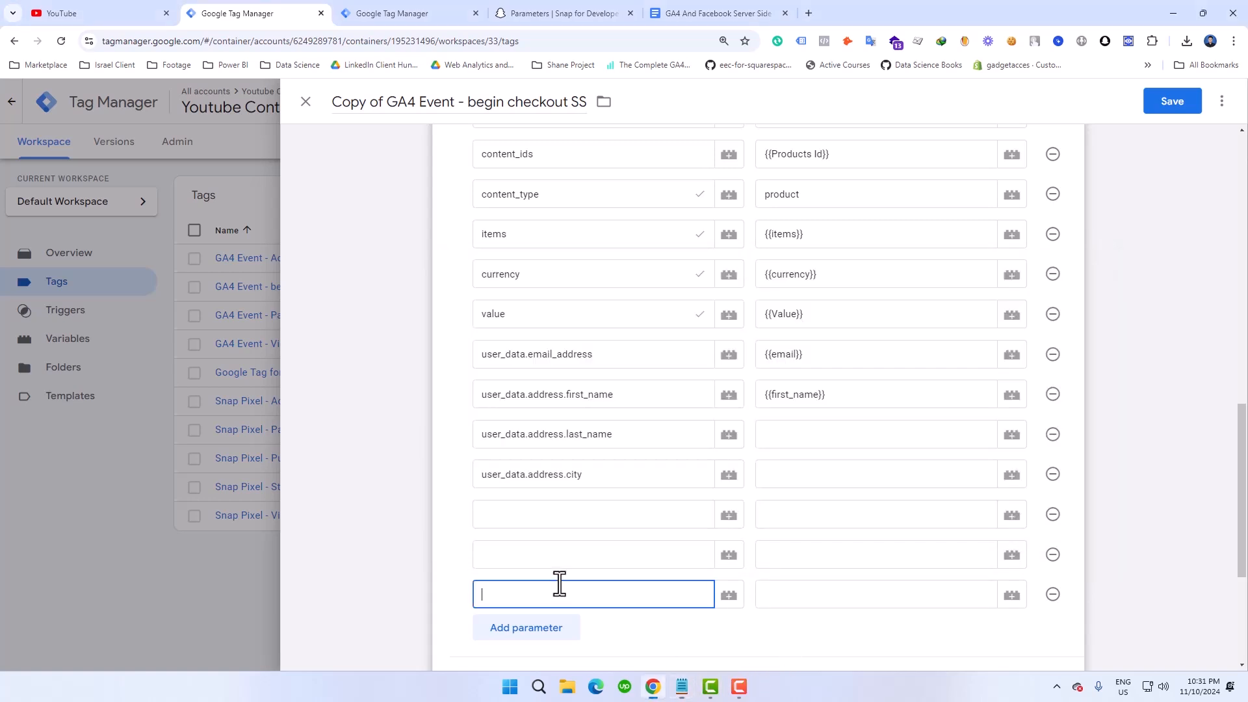
pyautogui.click(561, 504)
pyautogui.hotkey('ctrl', 'v')
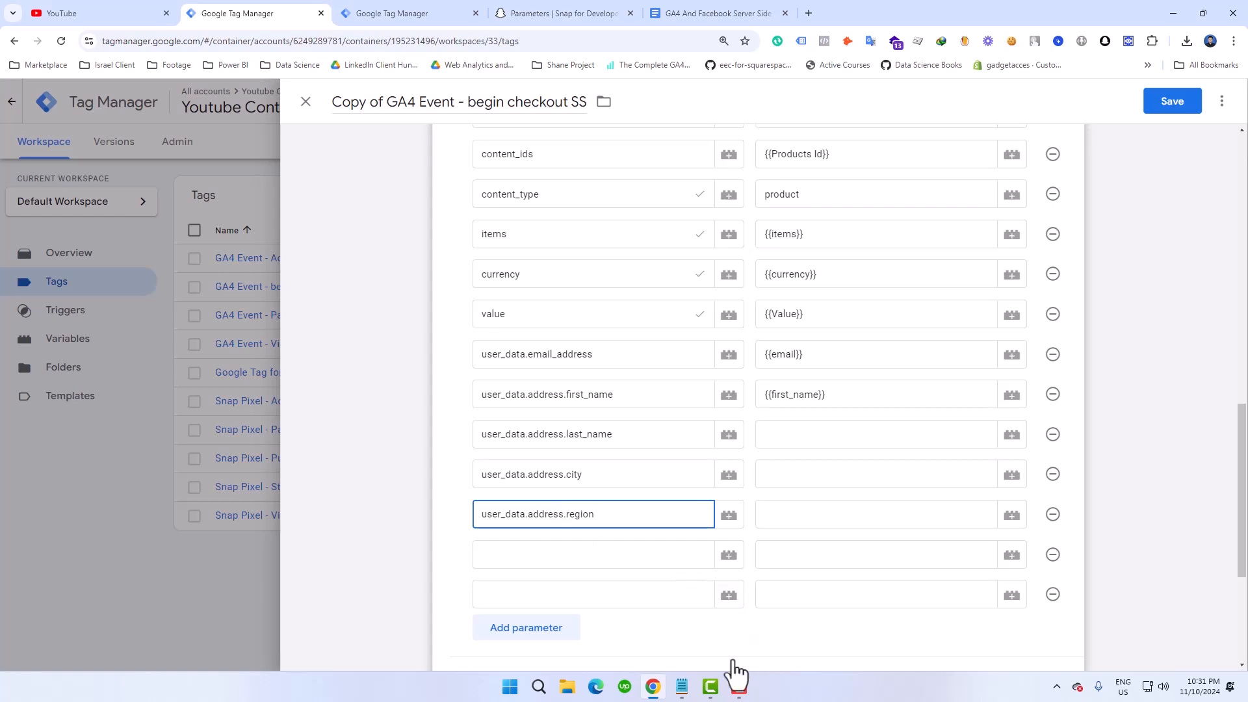
# Copy user_data.address.postal_code and user_data.address.country from the Notepad list into the last two empty parameter names
pyautogui.click(680, 688)
pyautogui.moveTo(614, 394); pyautogui.dragTo(513, 395)
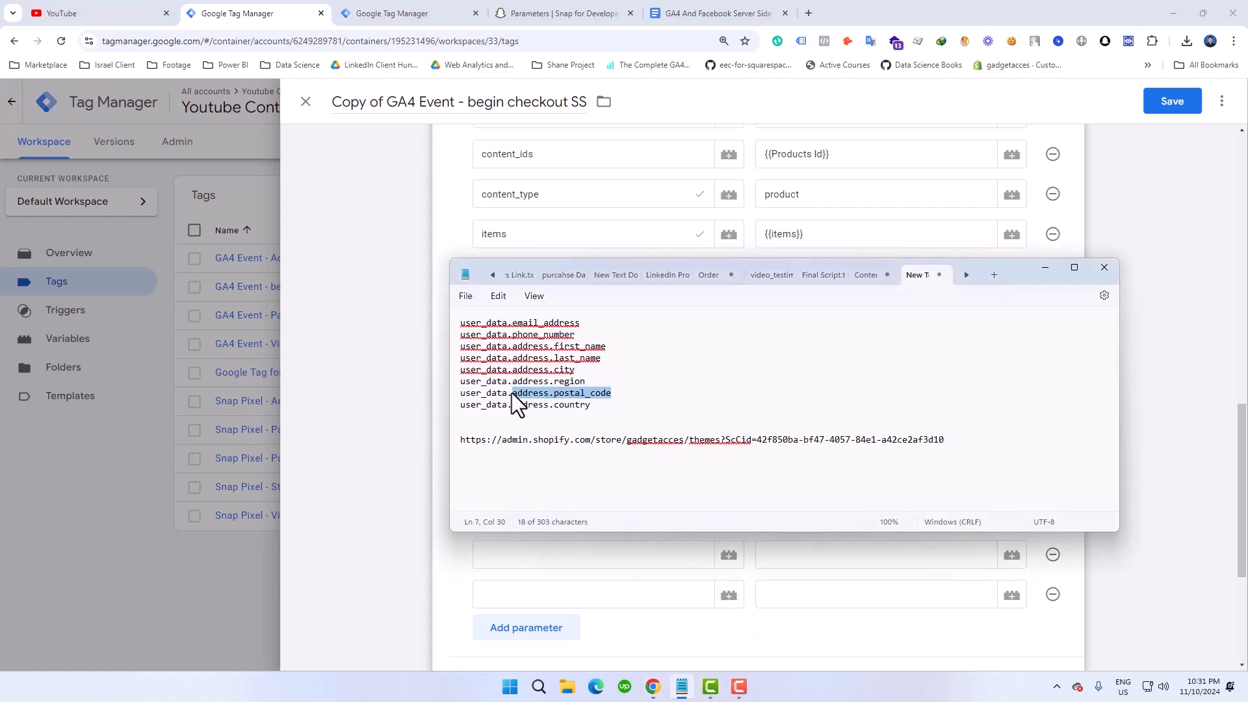
pyautogui.click(572, 554)
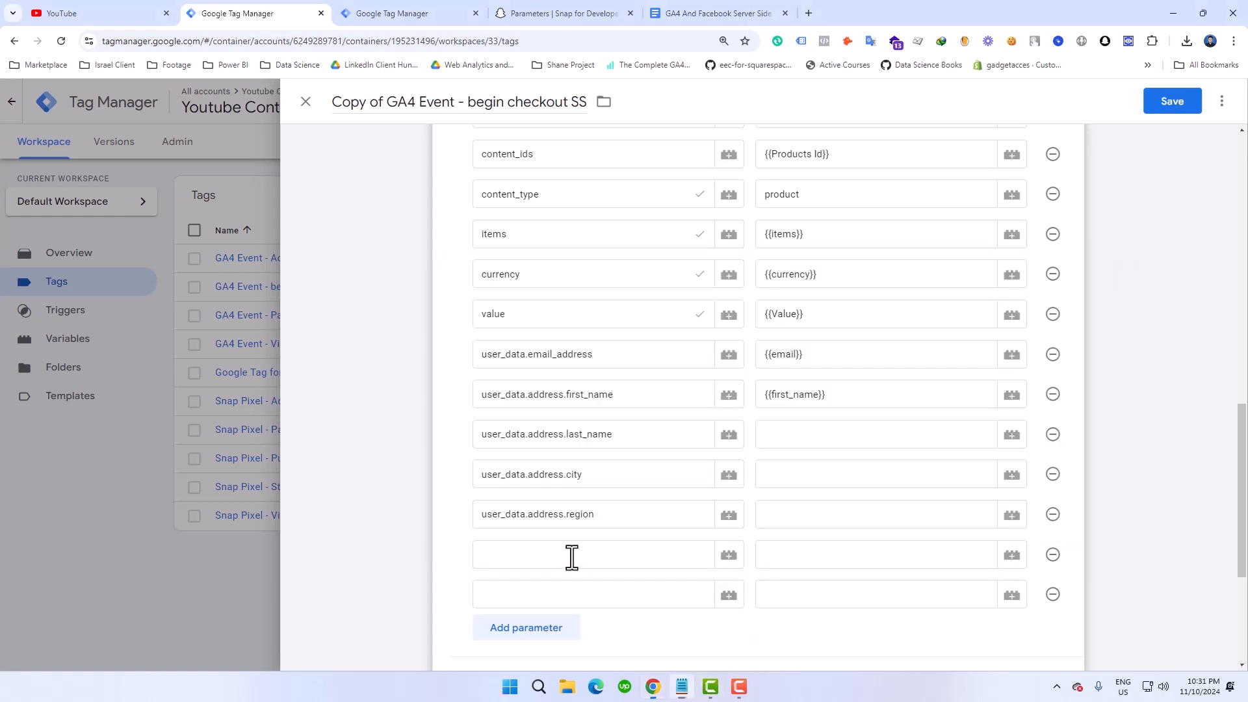
pyautogui.write('user_data.address.postal_code')
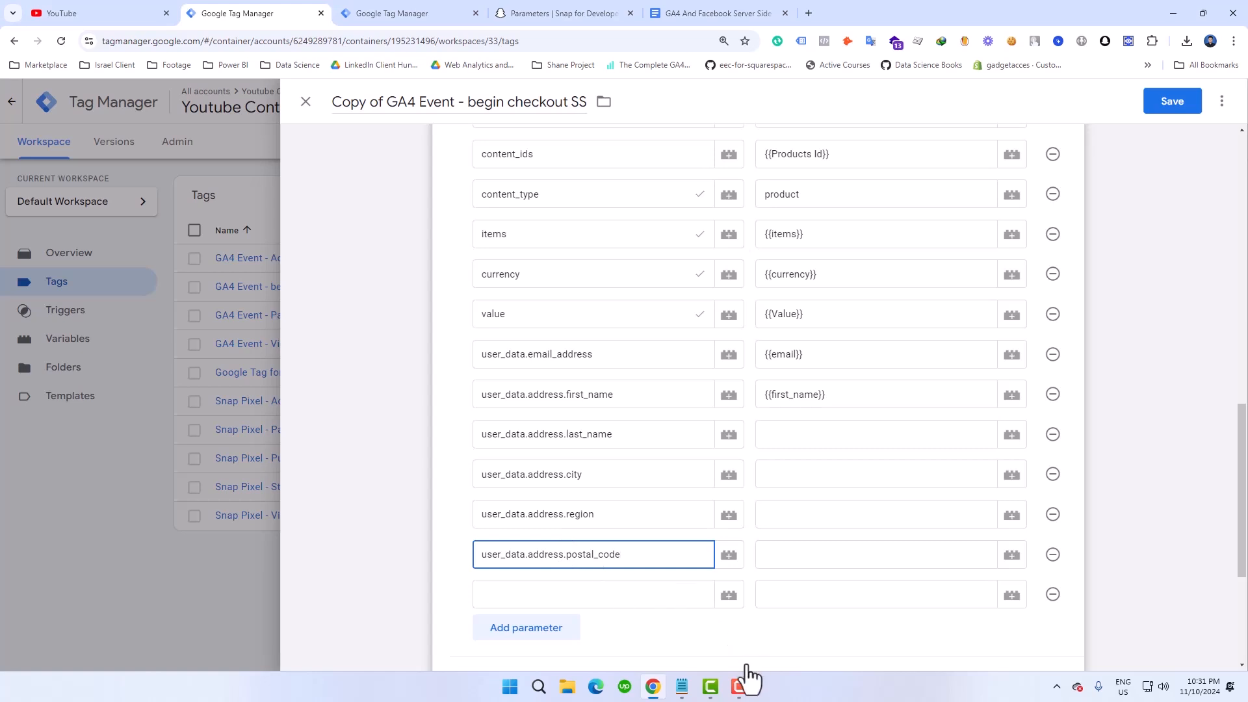
pyautogui.click(682, 688)
pyautogui.moveTo(591, 404); pyautogui.dragTo(556, 404)
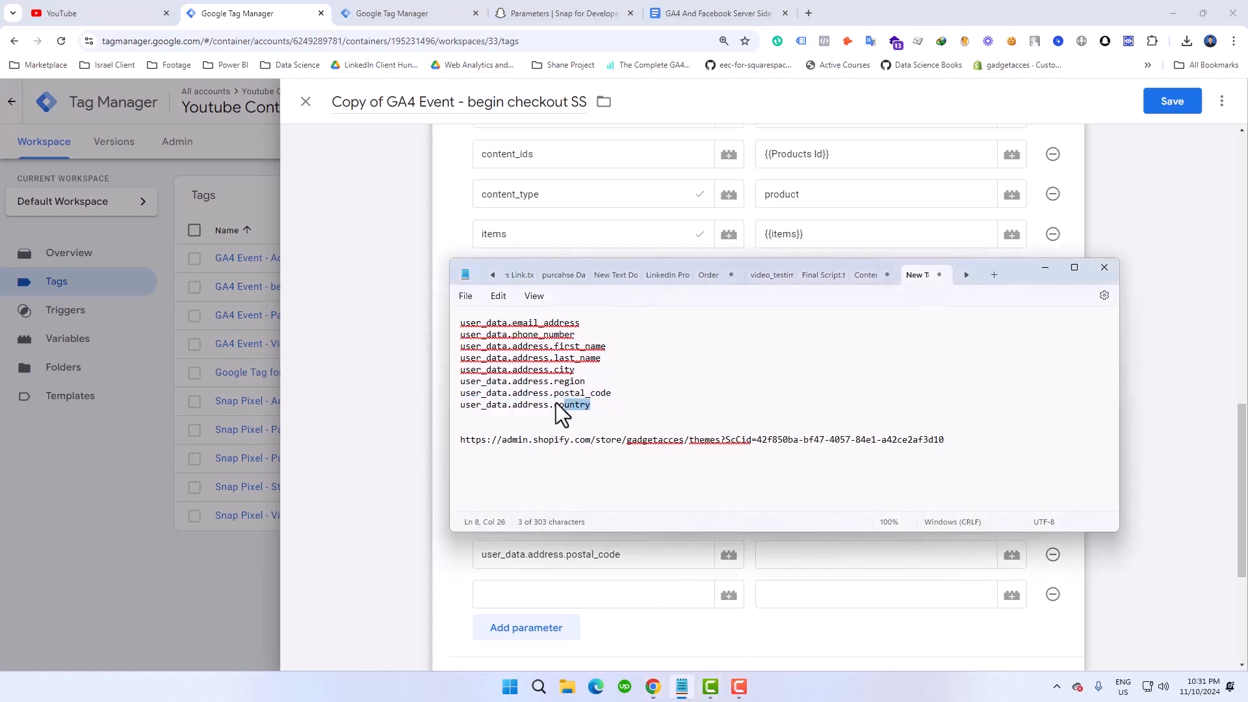
pyautogui.click(535, 590)
pyautogui.write('user_data.address.country')
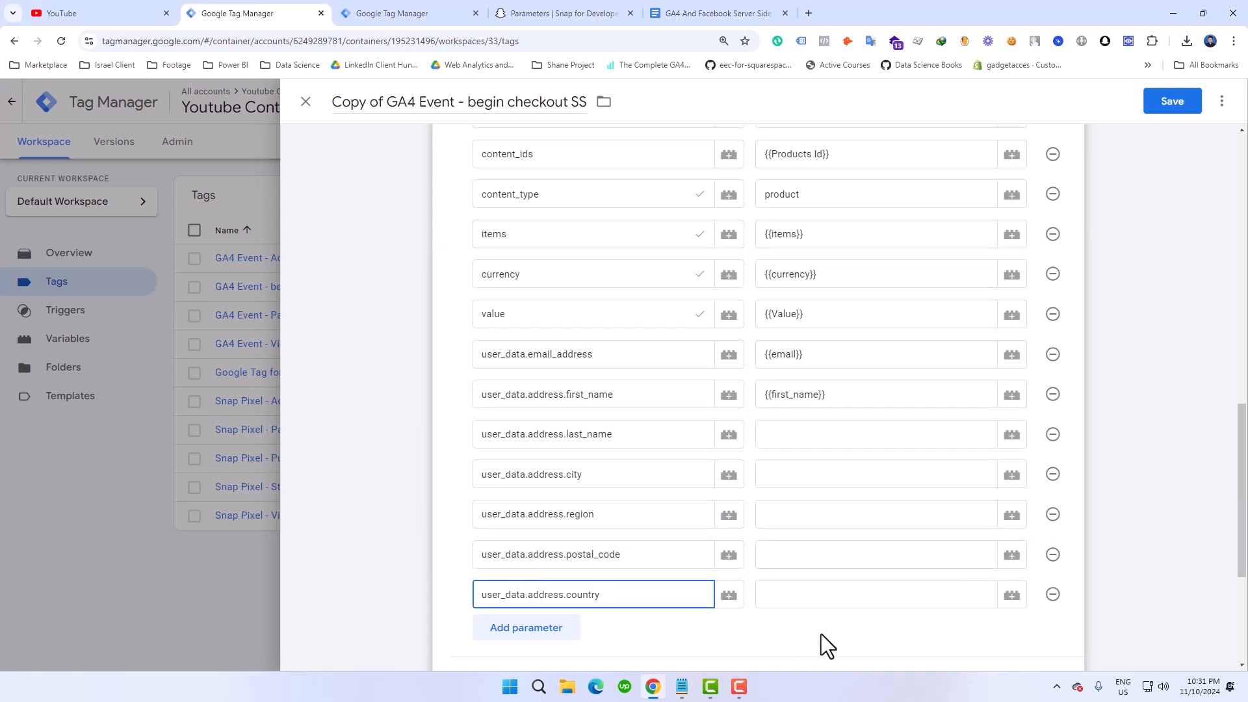
# Assign the {{country}} variable to user_data.address.country and {{zip_code}} to user_data.address.postal_code
pyautogui.click(1010, 595)
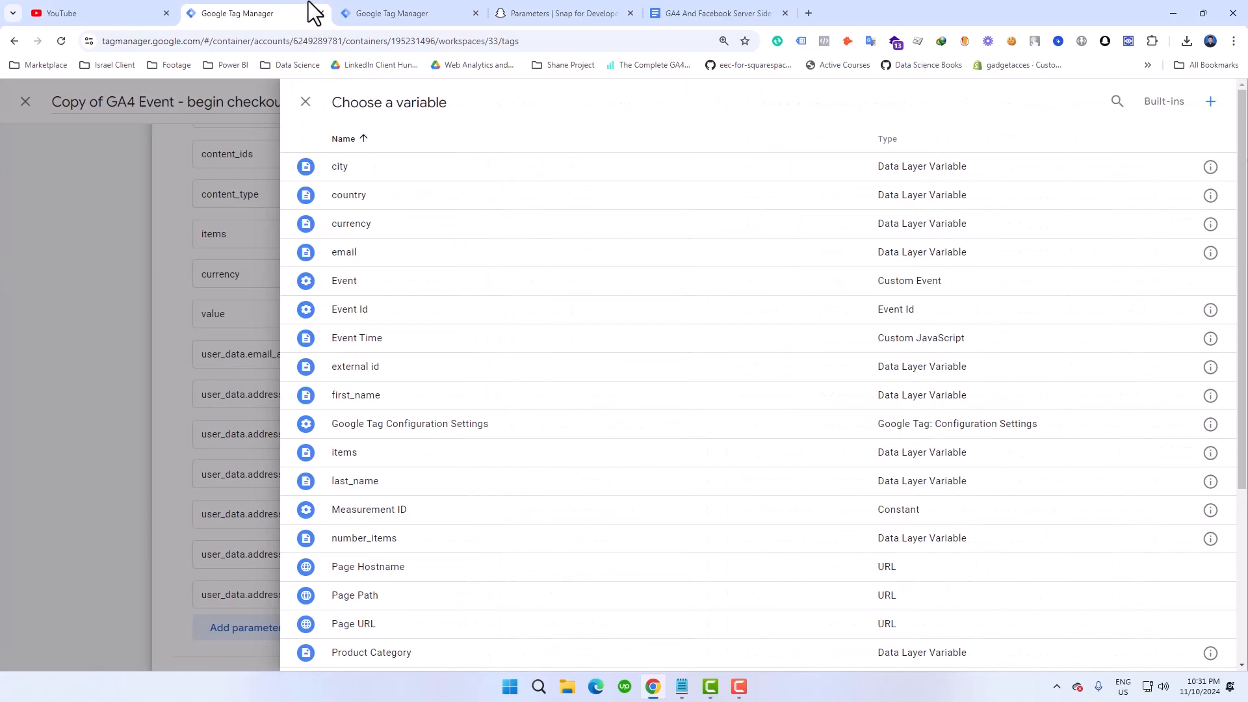
pyautogui.click(397, 207)
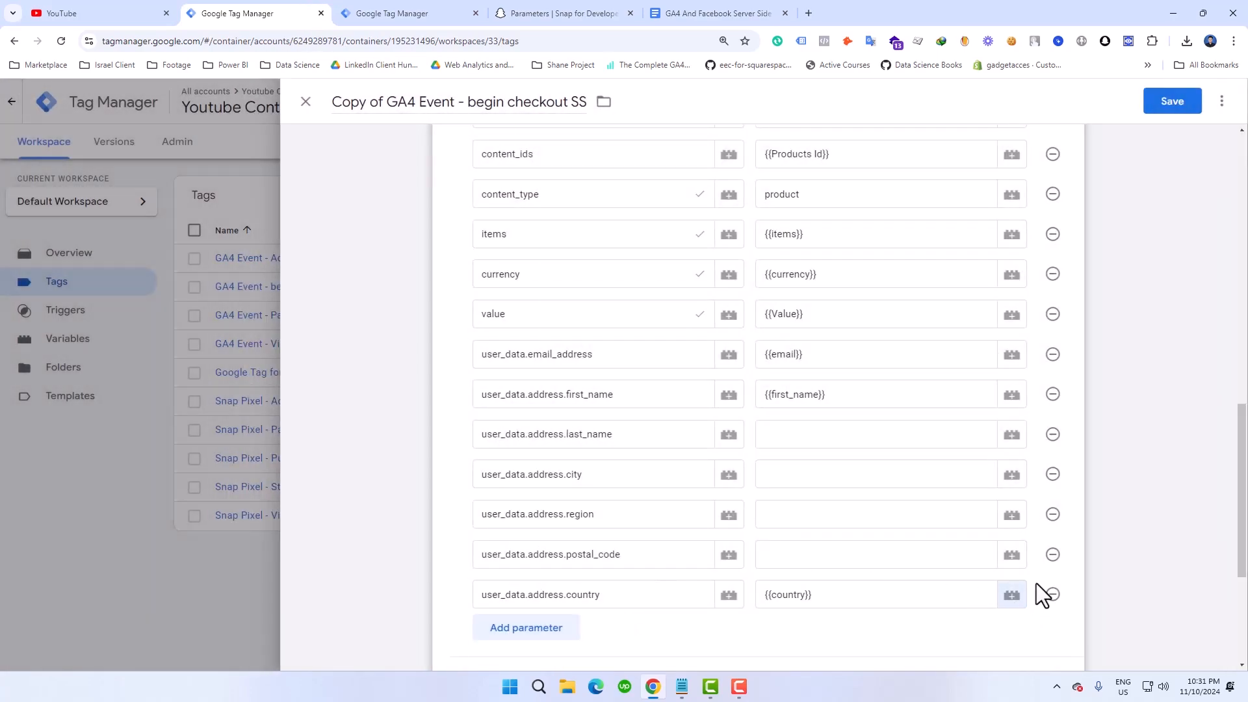
pyautogui.click(1011, 556)
pyautogui.click(446, 656)
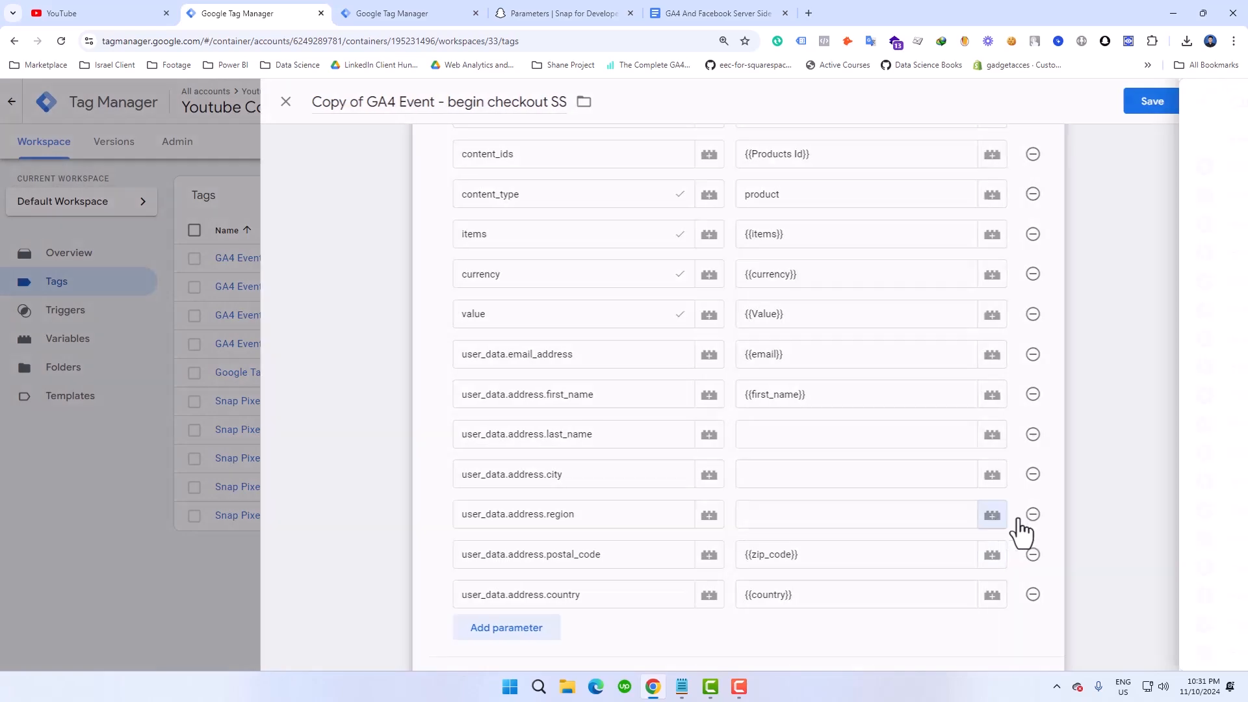
# Assign the {{state}} variable as the value of user_data.address.region
pyautogui.click(1009, 516)
pyautogui.scroll(-4, 488, 440)
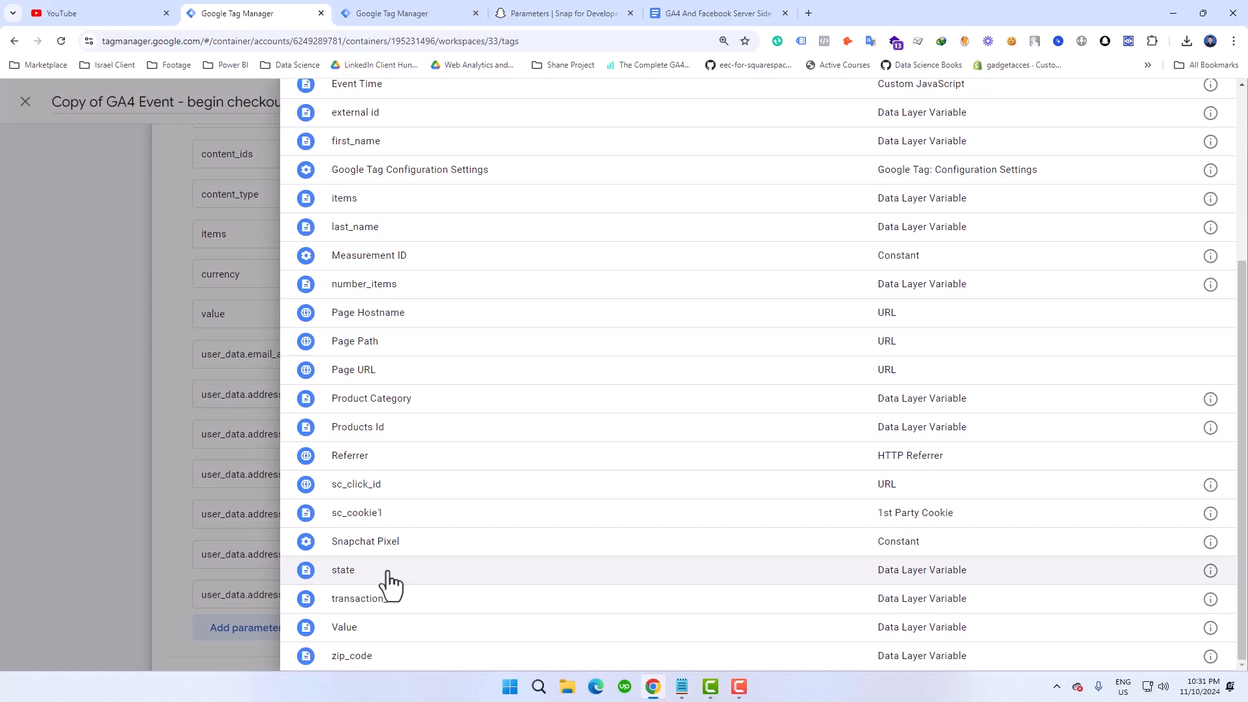
pyautogui.click(344, 573)
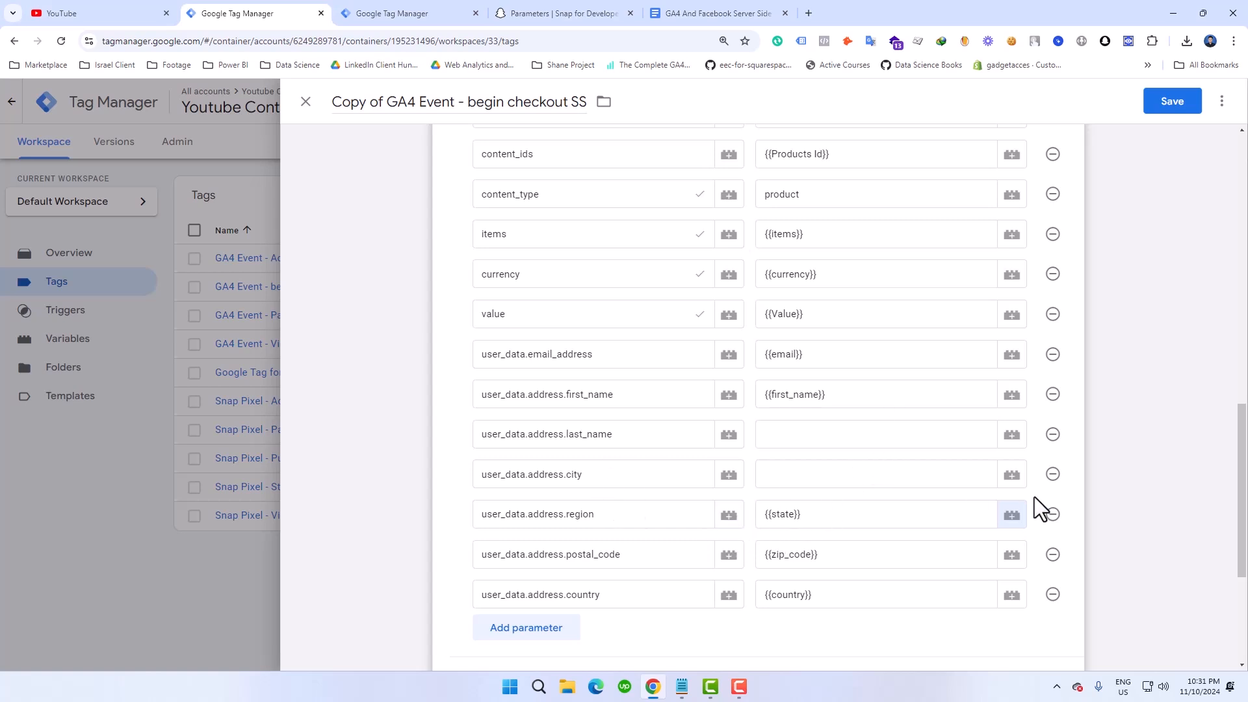
# Assign the {{city}} variable to user_data.address.city and {{last_name}} to user_data.address.last_name
pyautogui.click(1012, 478)
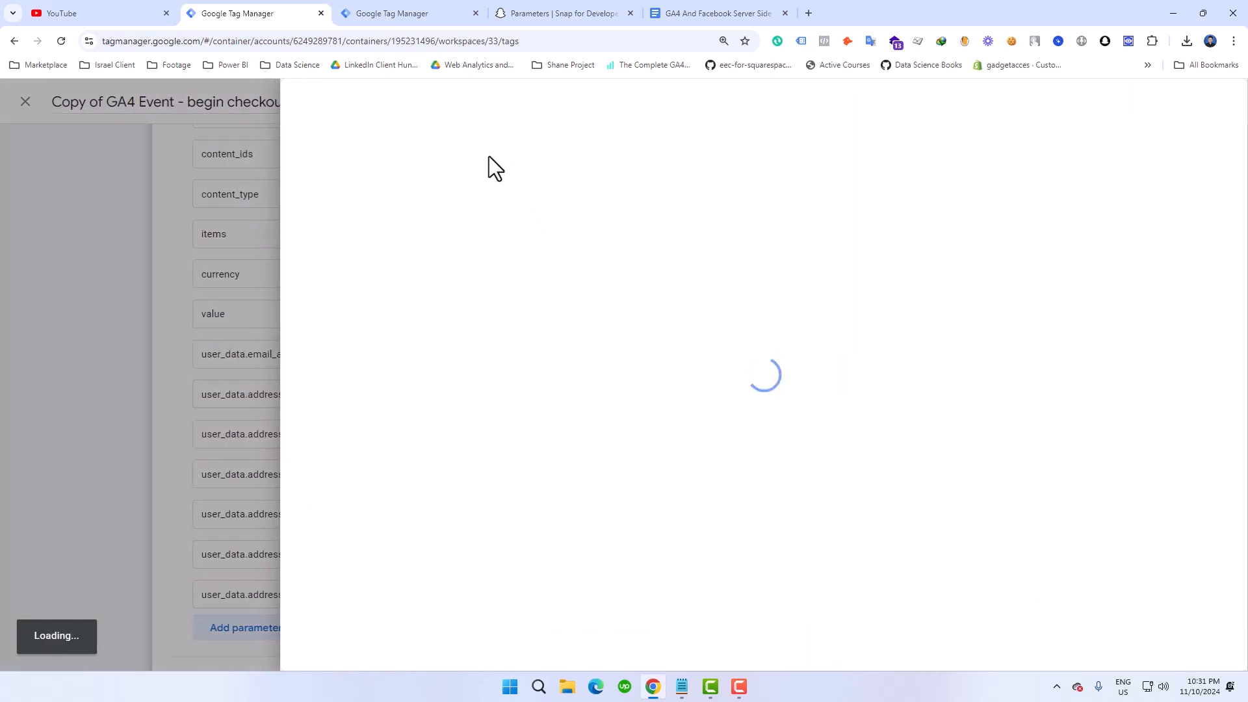
pyautogui.click(403, 166)
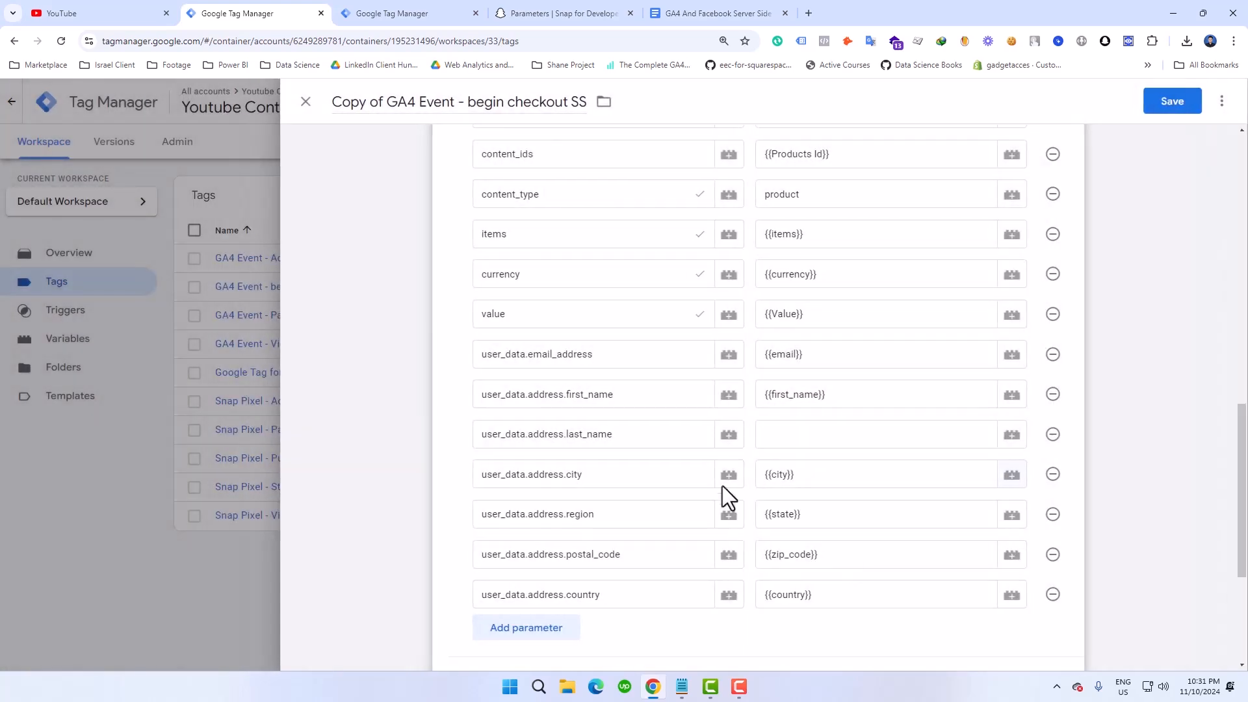
pyautogui.click(1012, 435)
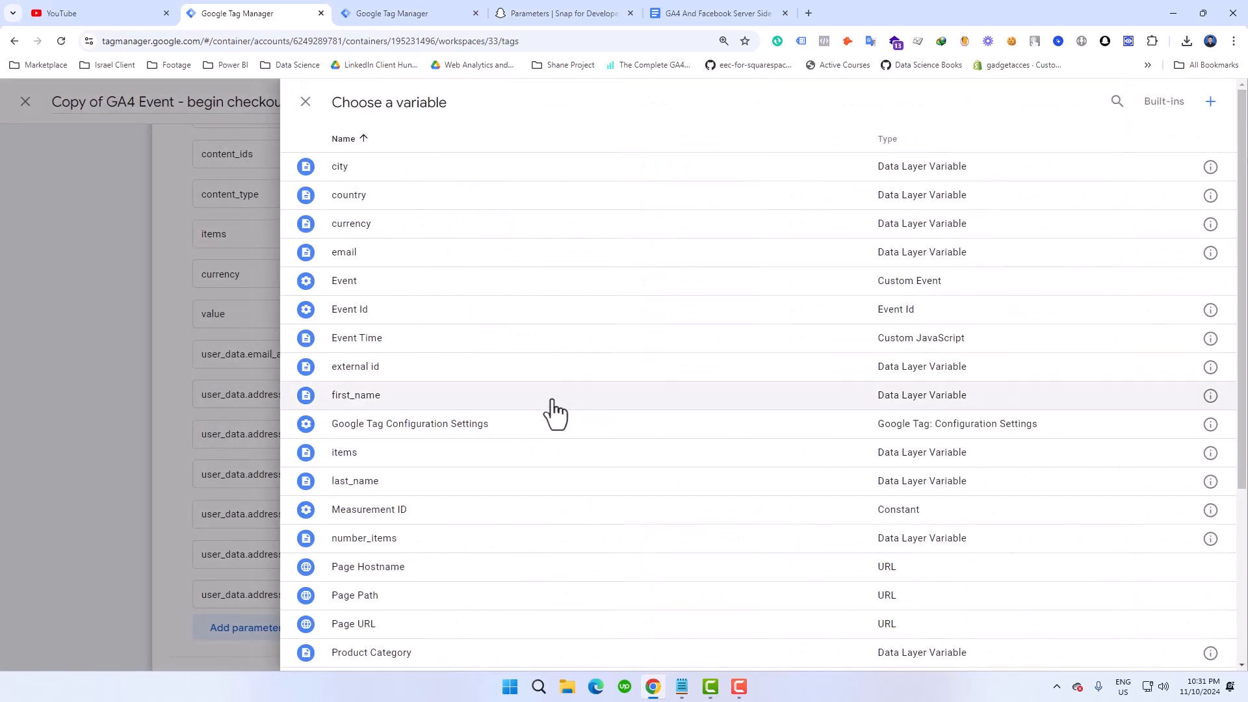
pyautogui.click(472, 488)
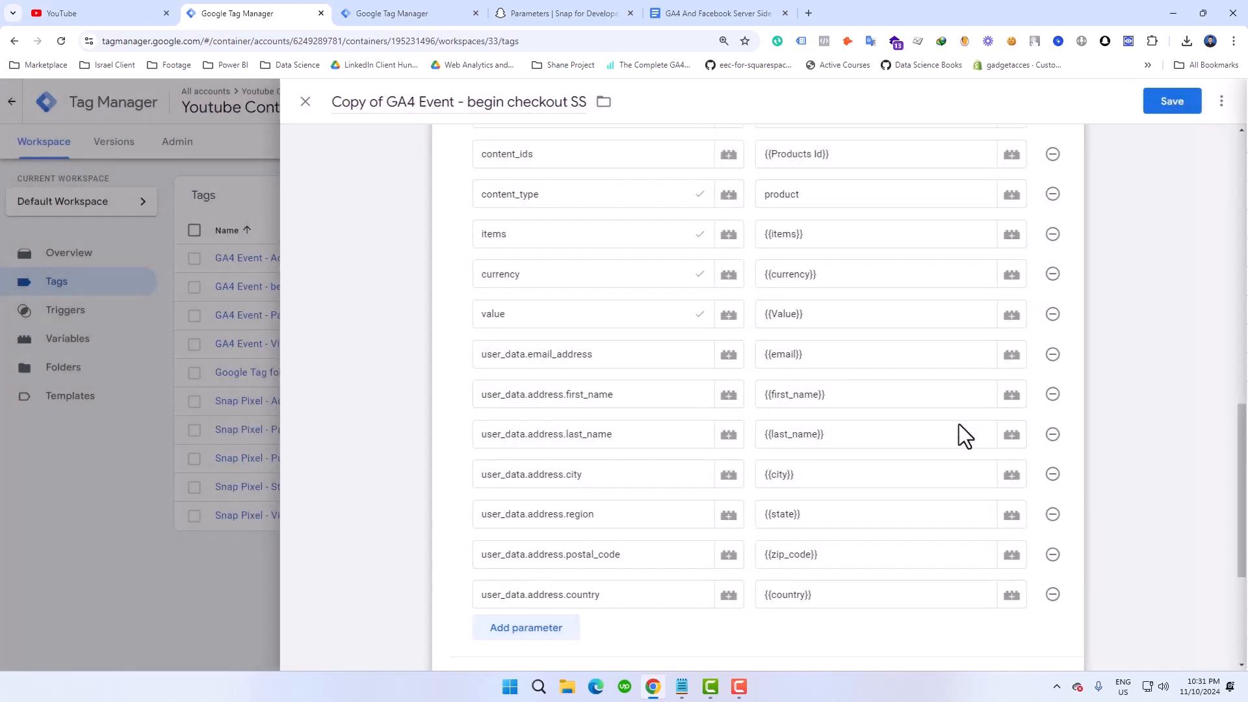
# Remove the "Copy of" prefix from the tag's name
pyautogui.click(393, 102)
pyautogui.press('BackSpace')
pyautogui.press('BackSpace')
pyautogui.press('BackSpace')
pyautogui.press('BackSpace')
pyautogui.press('BackSpace')
pyautogui.press('BackSpace')
pyautogui.press('BackSpace')
pyautogui.press('BackSpace')
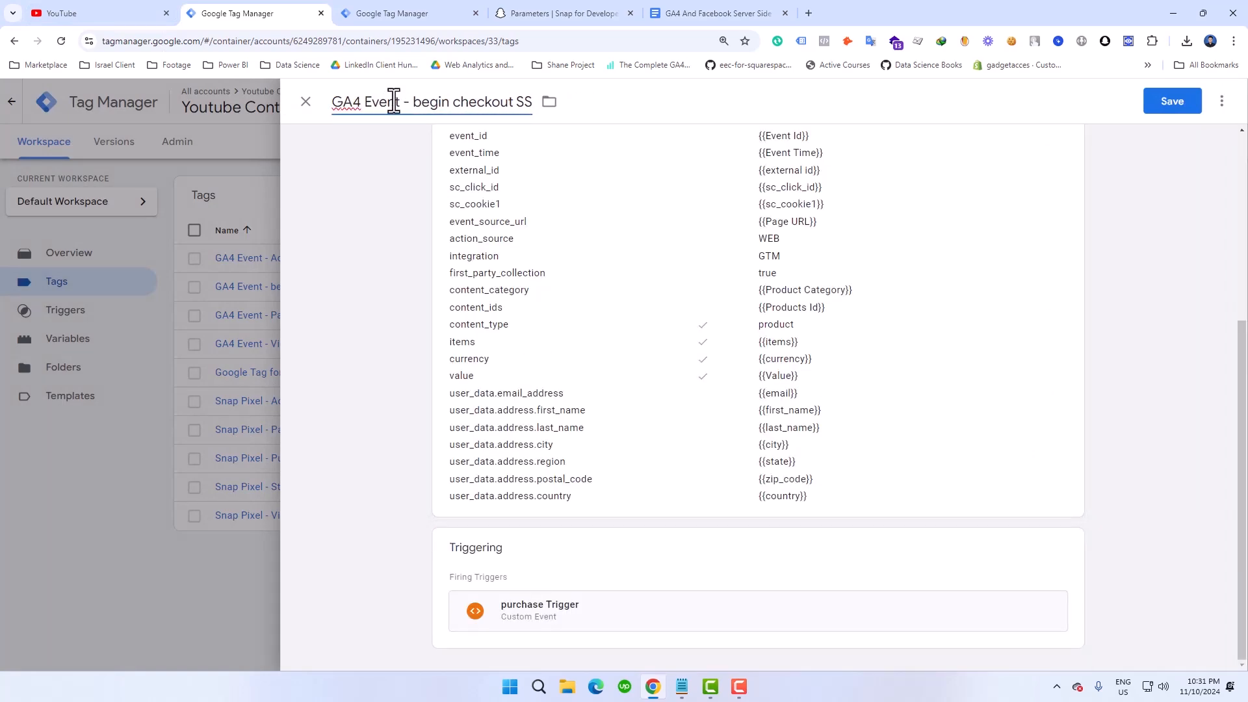
# Replace "begin checkout" in the tag's name with purchase, copied from the event name, giving GA4 Event - purchase SS
pyautogui.scroll(4, 490, 201)
pyautogui.click(538, 300)
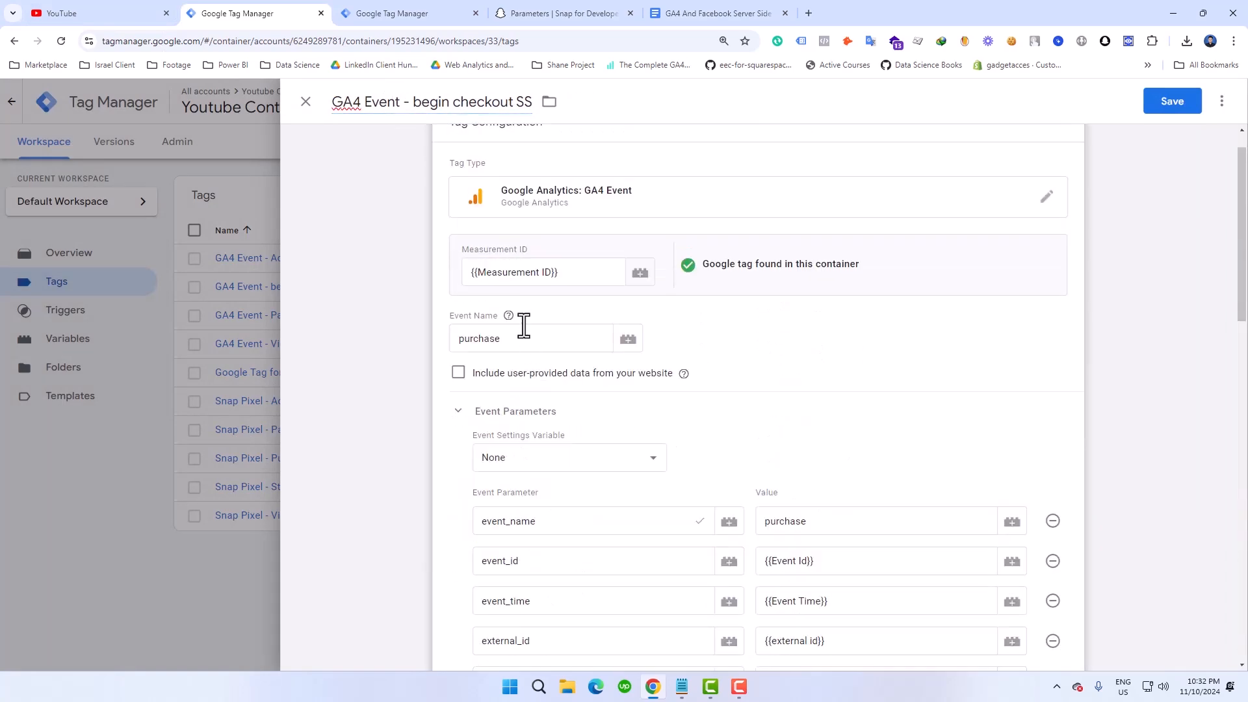
pyautogui.doubleClick(506, 343)
pyautogui.rightClick(488, 344)
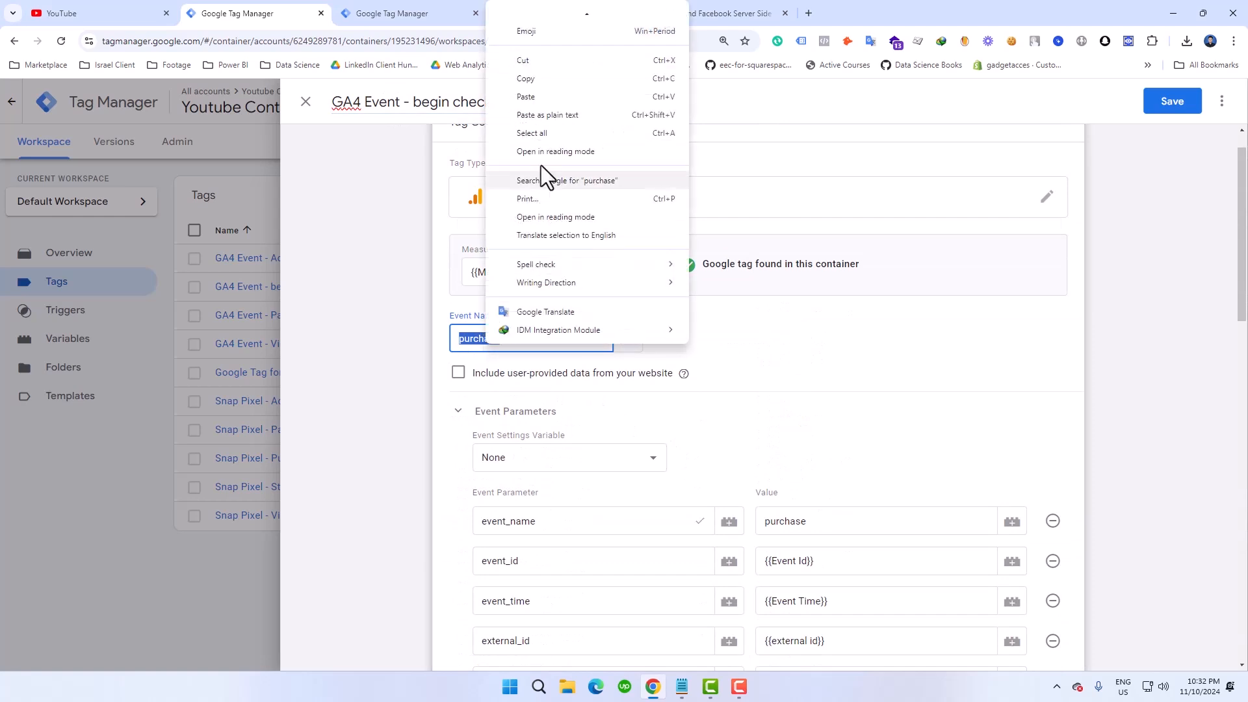
pyautogui.click(531, 77)
pyautogui.moveTo(413, 103); pyautogui.dragTo(508, 103)
pyautogui.rightClick(496, 104)
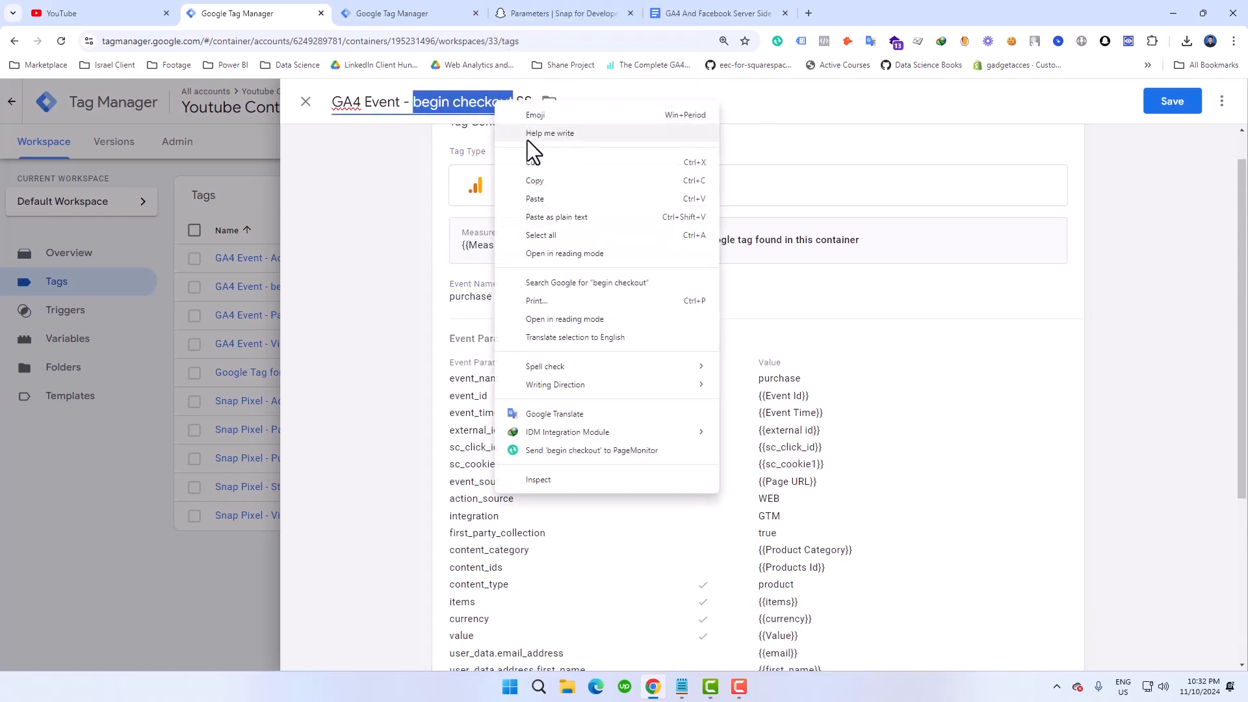
pyautogui.click(556, 198)
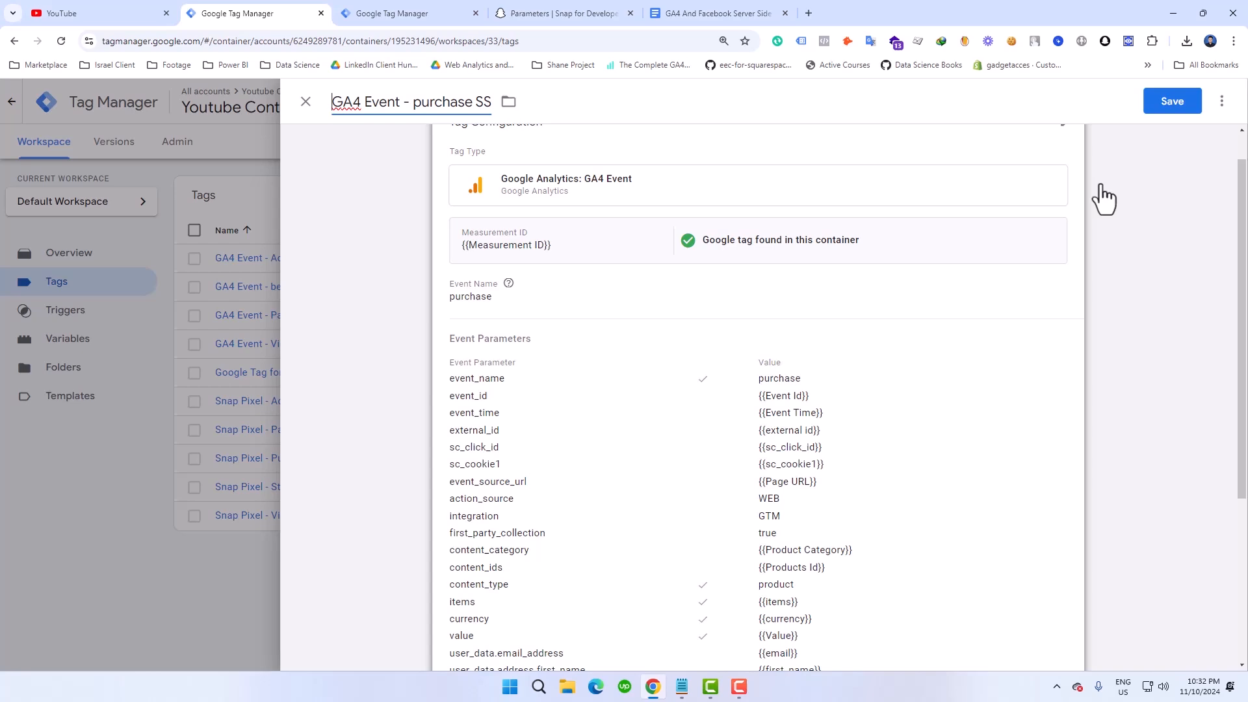
# Save the purchase tag and publish the web container's changes live, skipping the version name and description
pyautogui.click(1177, 101)
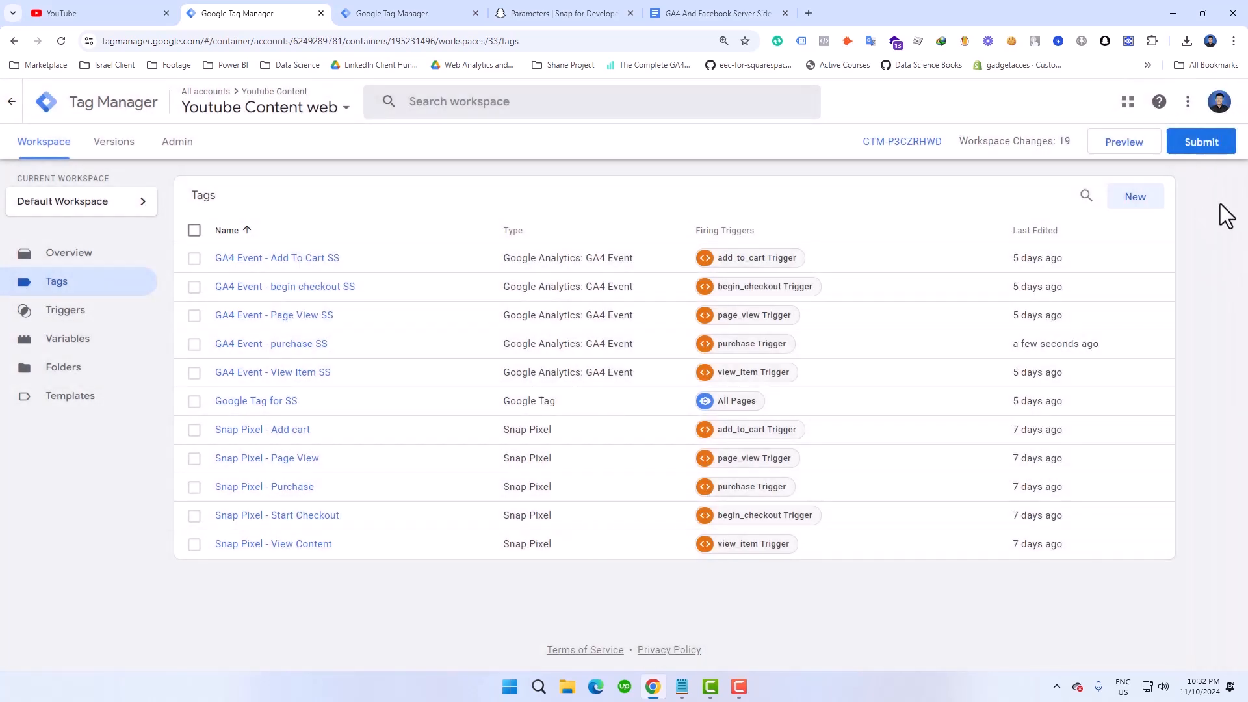
pyautogui.click(1216, 144)
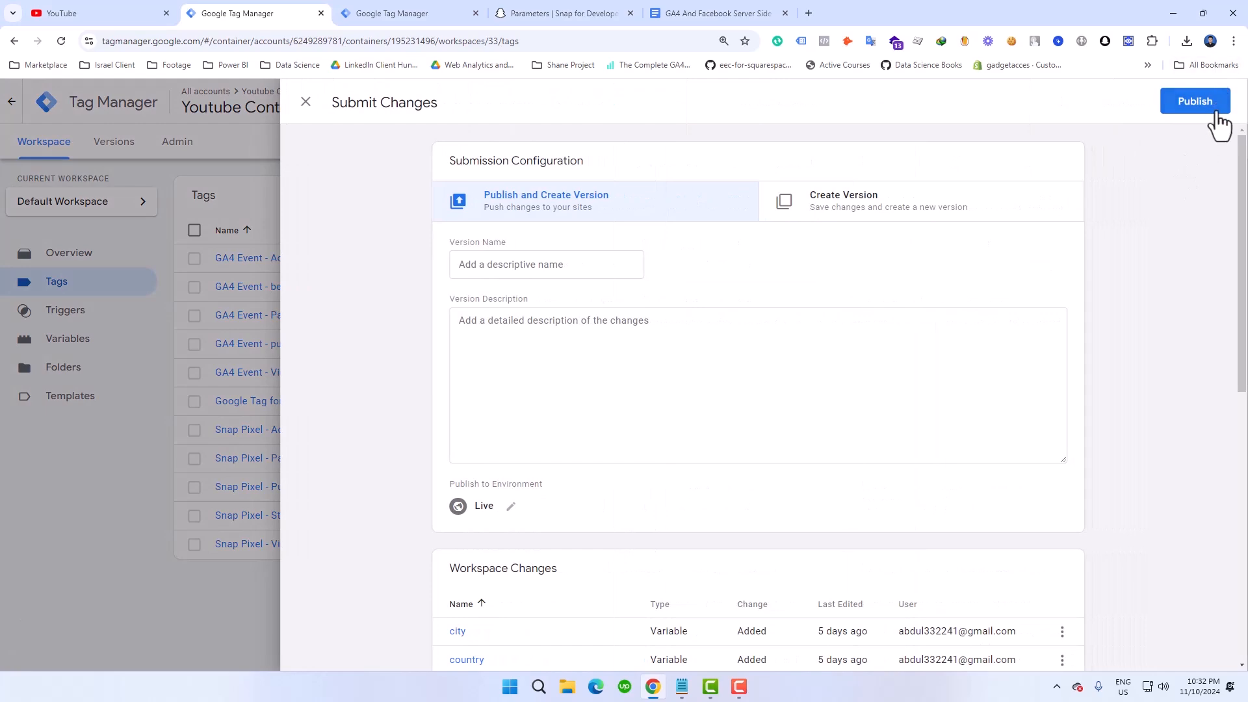
pyautogui.click(1214, 113)
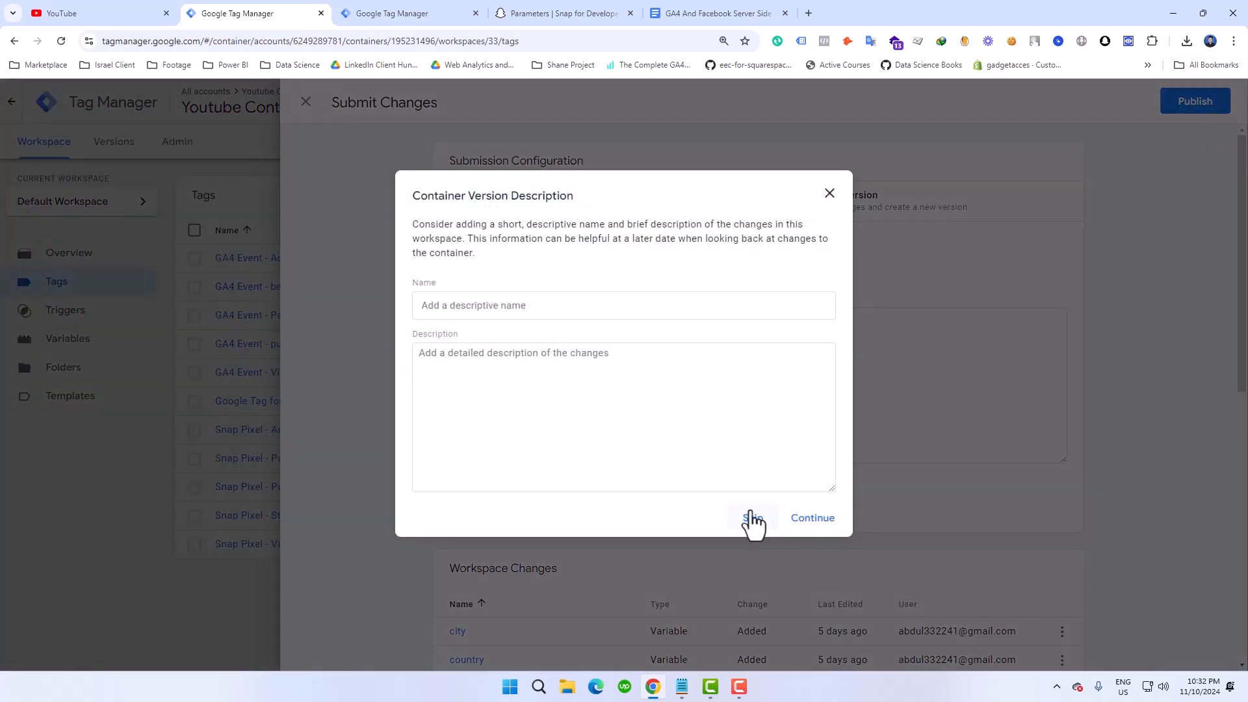
pyautogui.click(752, 519)
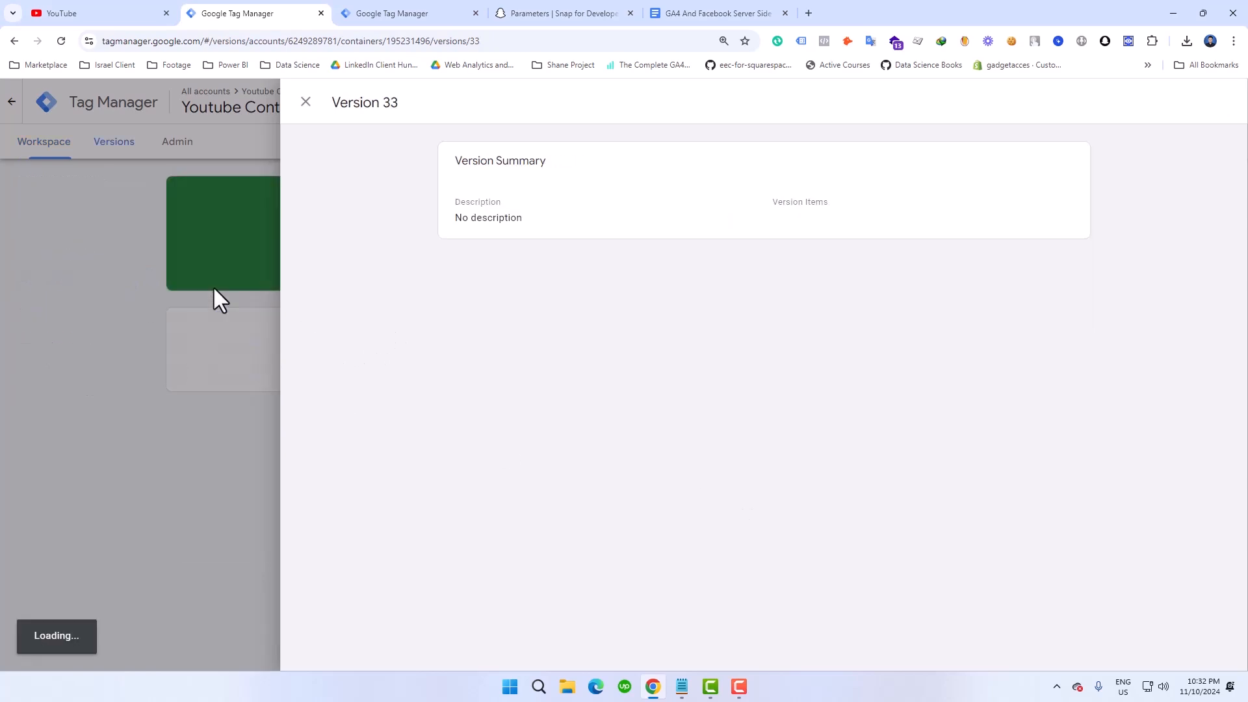
pyautogui.click(302, 102)
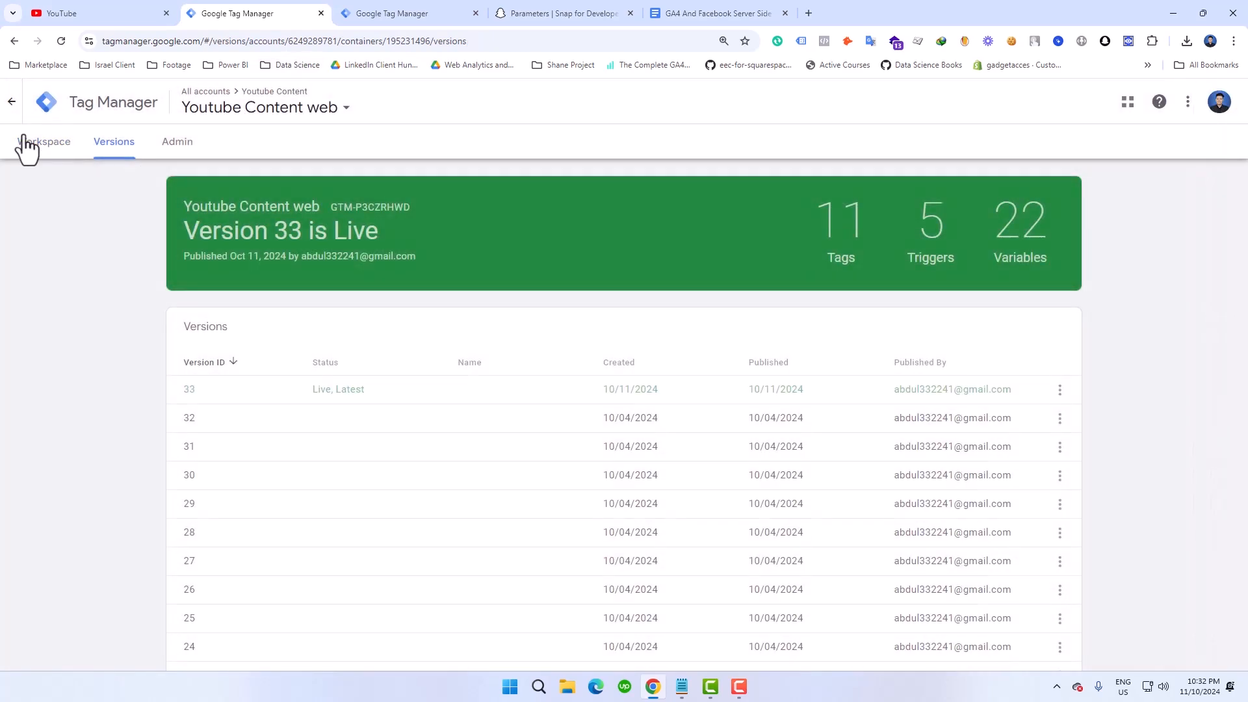
# Return to the web container's workspace and open its list of tags
pyautogui.click(26, 144)
pyautogui.click(173, 136)
pyautogui.click(49, 145)
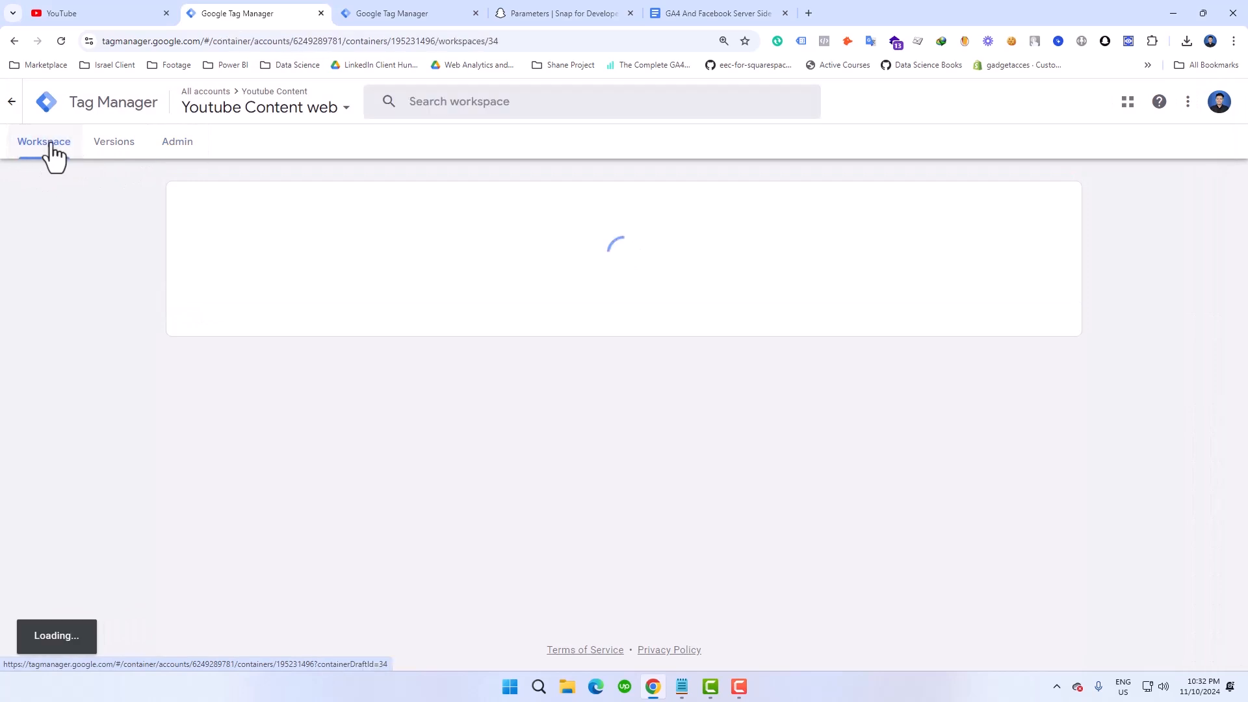
pyautogui.click(74, 292)
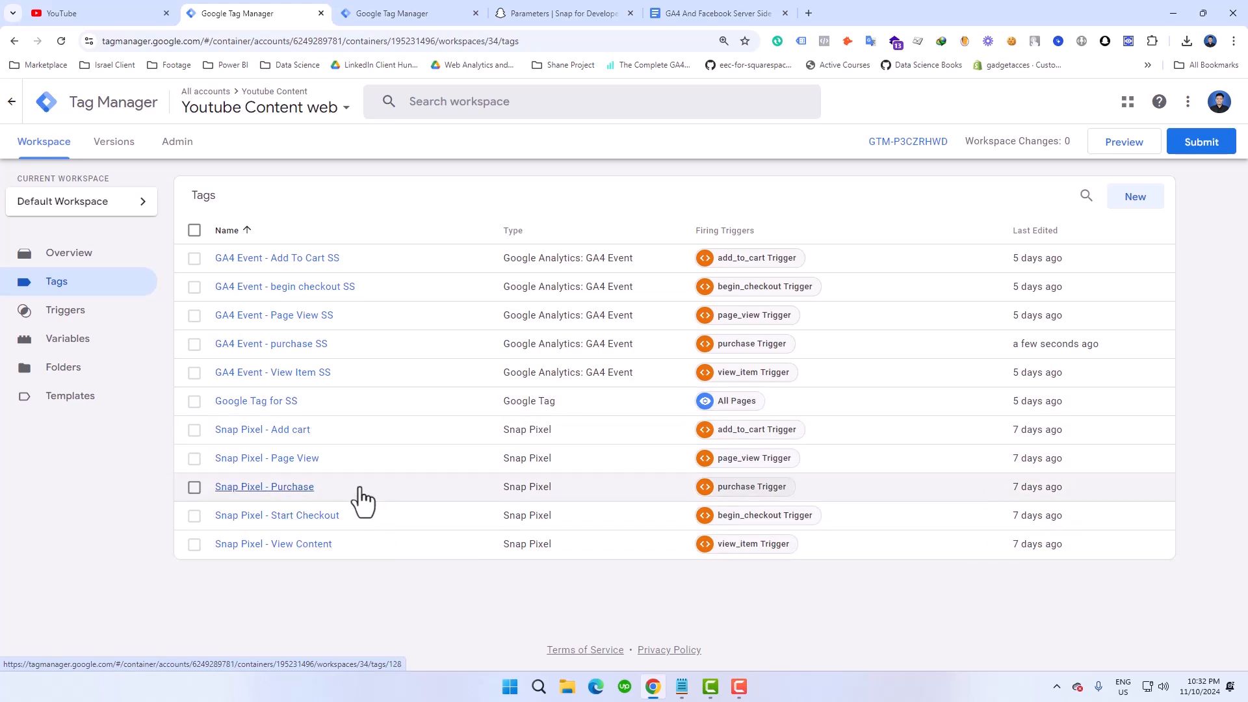
# Select the five GA4 Event tags in the web container: Add To Cart, begin checkout, Page View, purchase and View Item
pyautogui.click(405, 11)
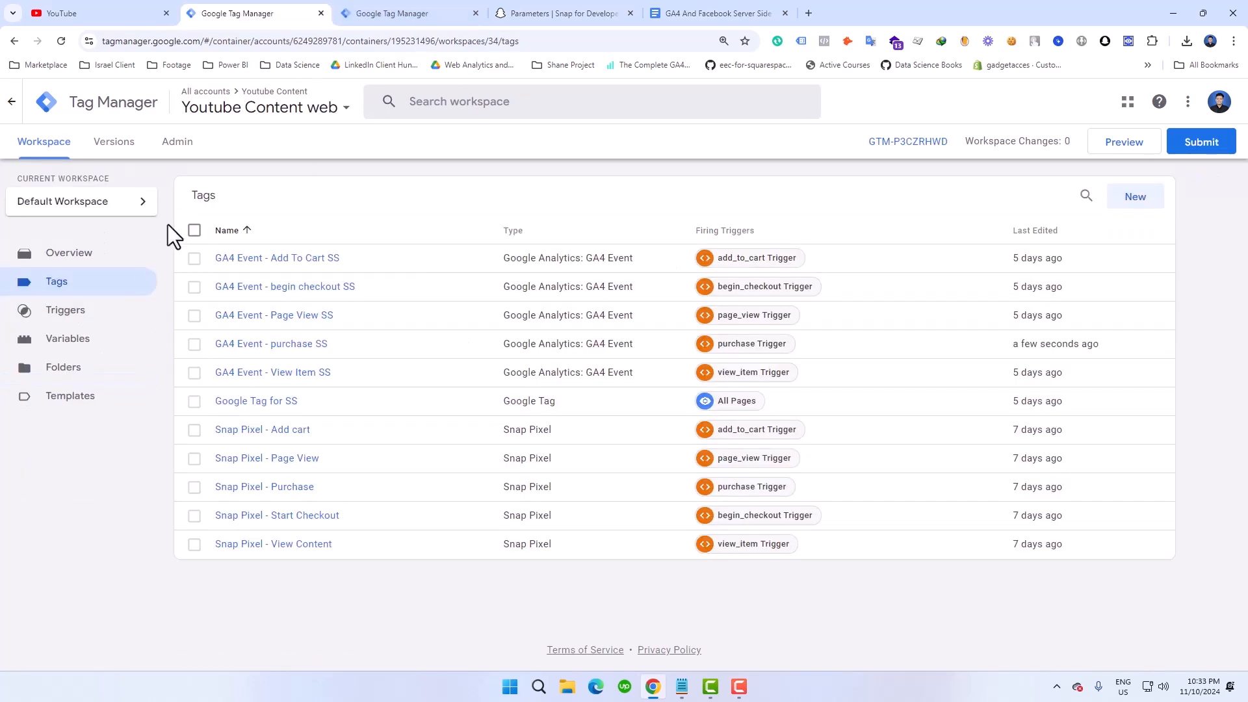
pyautogui.click(194, 258)
pyautogui.click(194, 287)
pyautogui.click(194, 316)
pyautogui.click(194, 344)
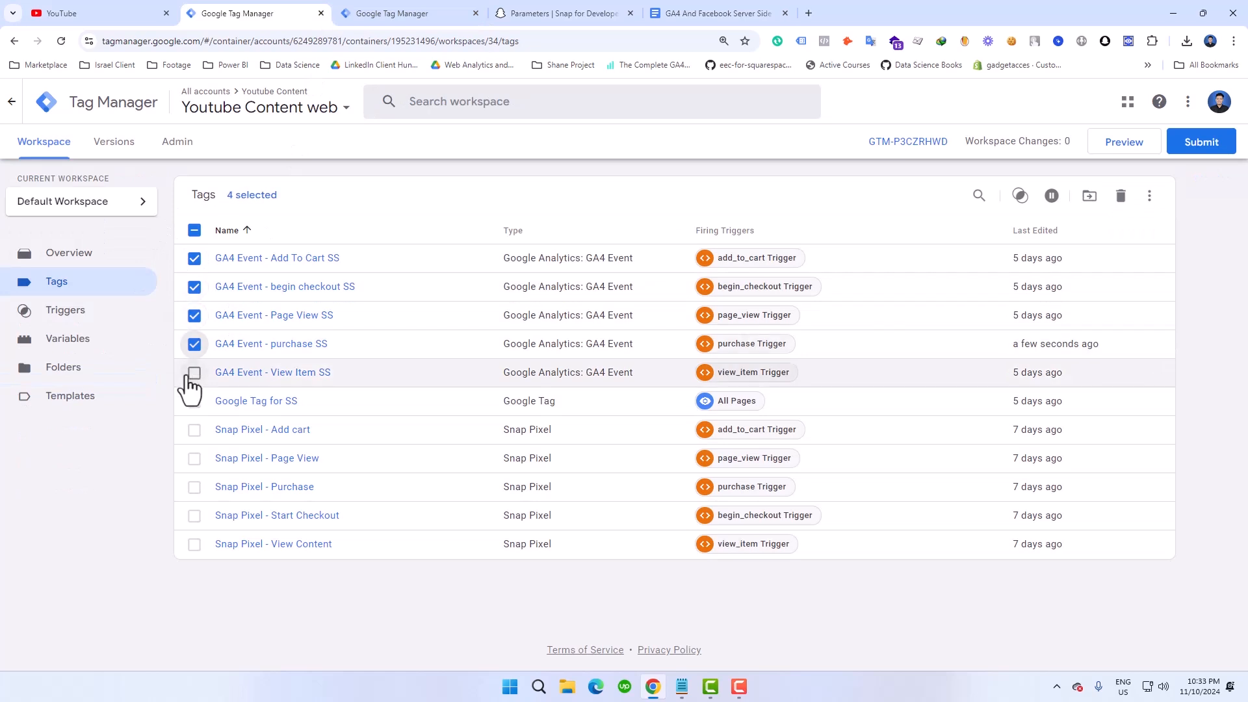
pyautogui.click(194, 372)
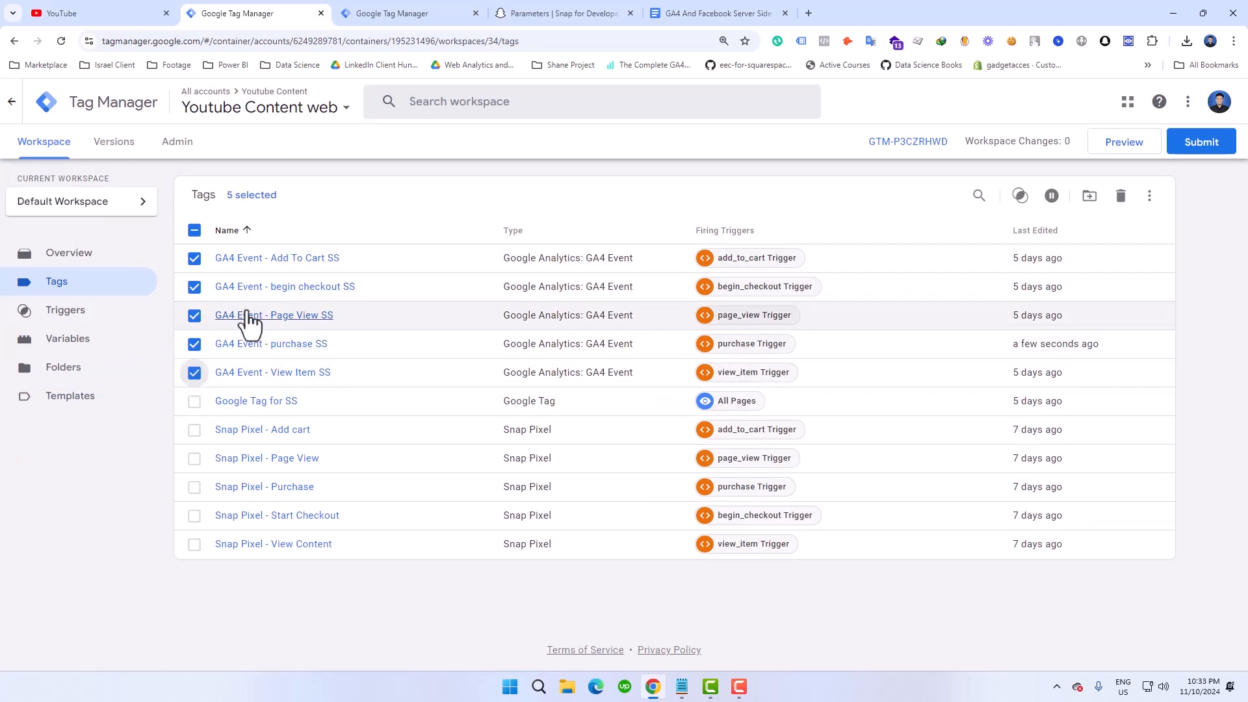
# Compare the web container's tags with the server container's and end on the Youtube Content Server tag list
pyautogui.hotkey('ctrl', 'Tab')
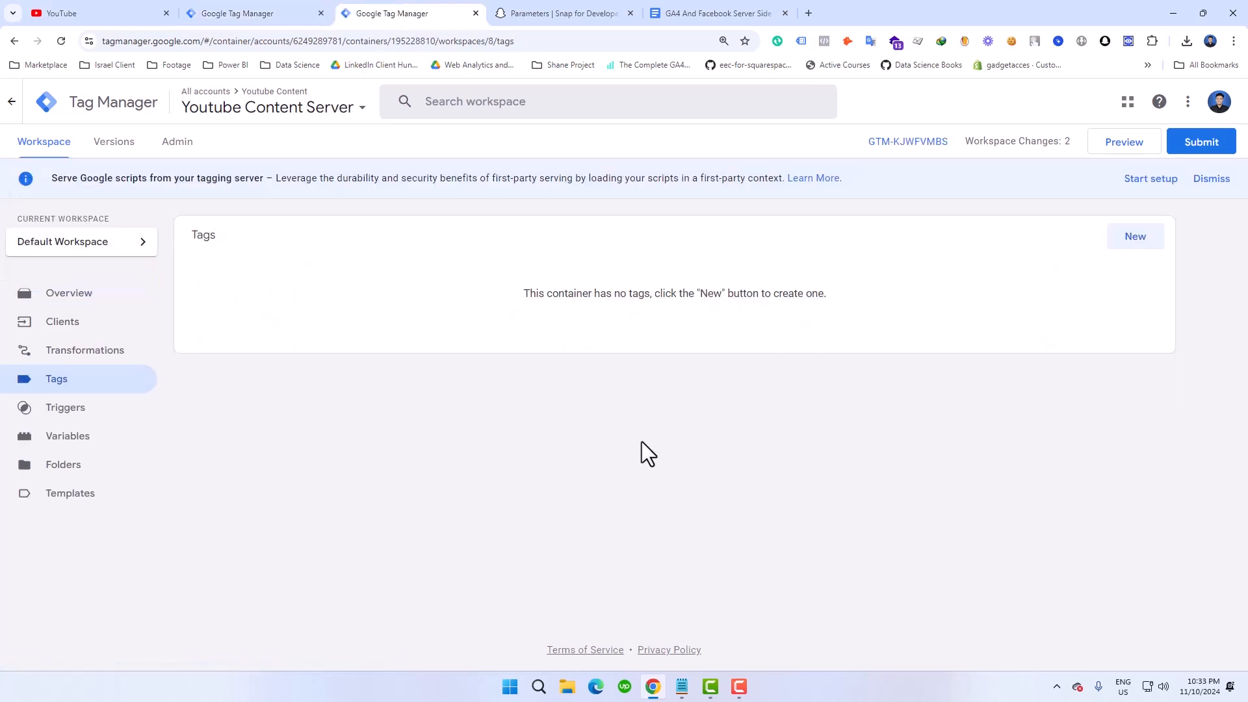
pyautogui.click(260, 13)
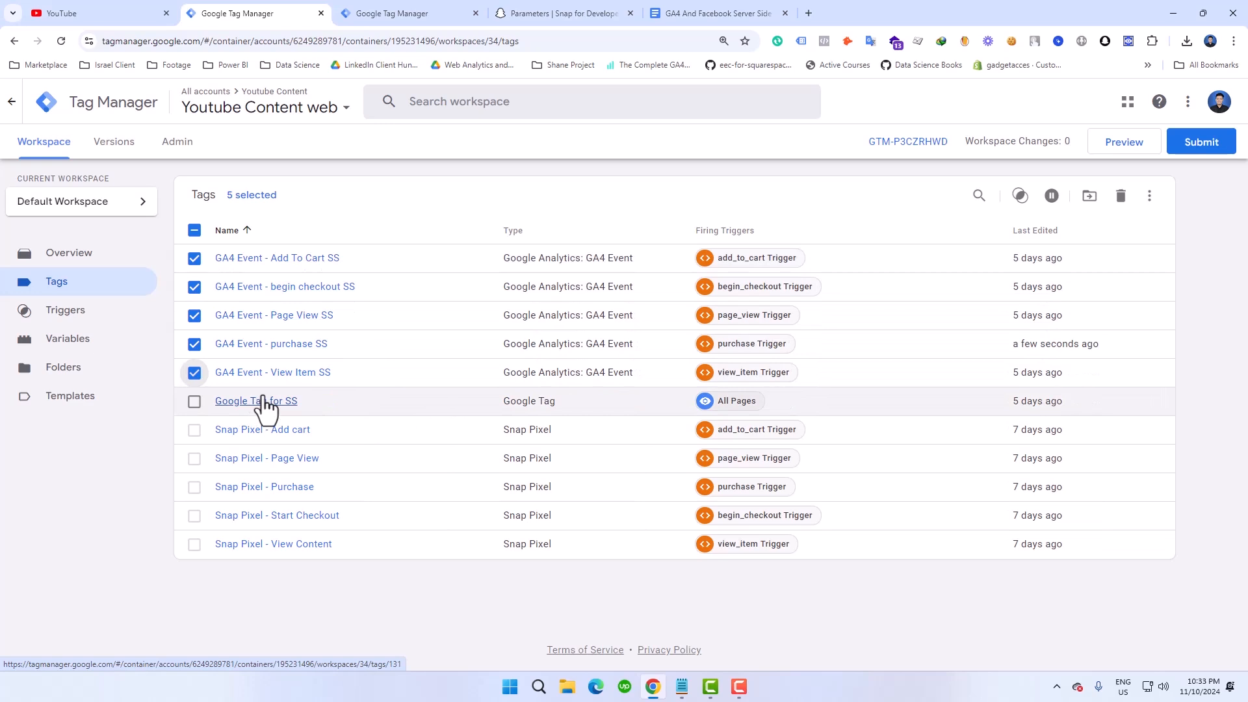
pyautogui.click(380, 13)
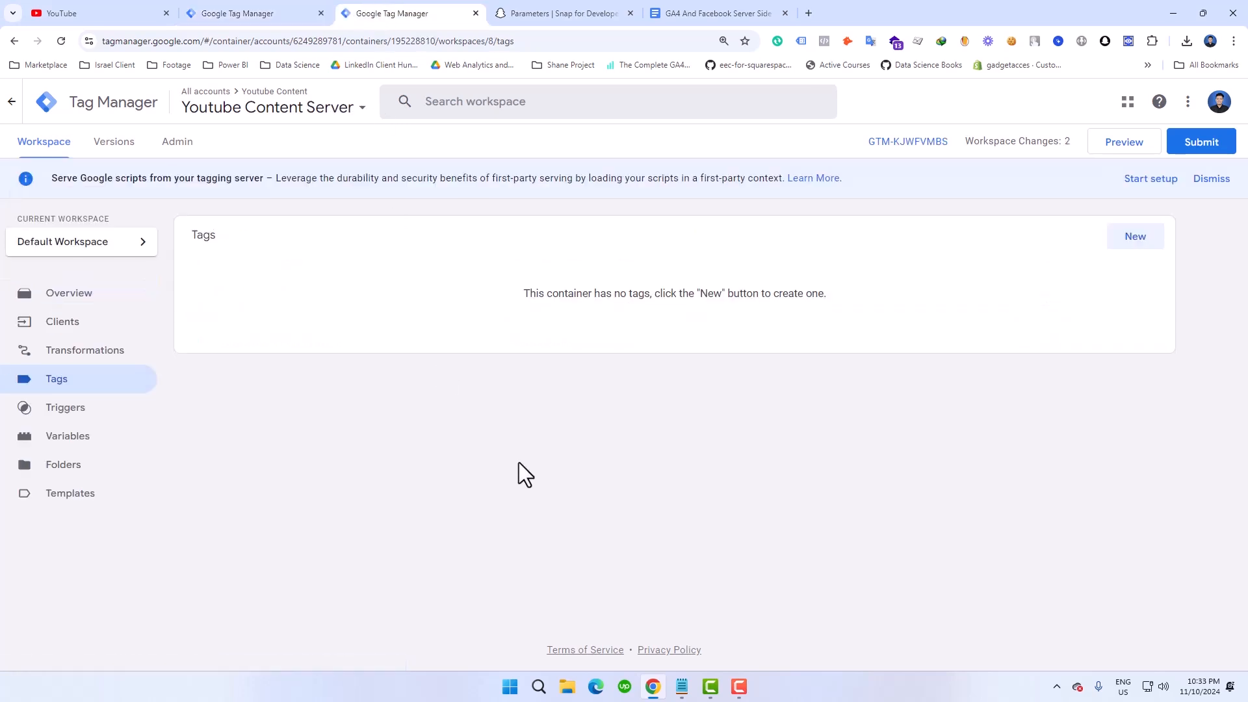